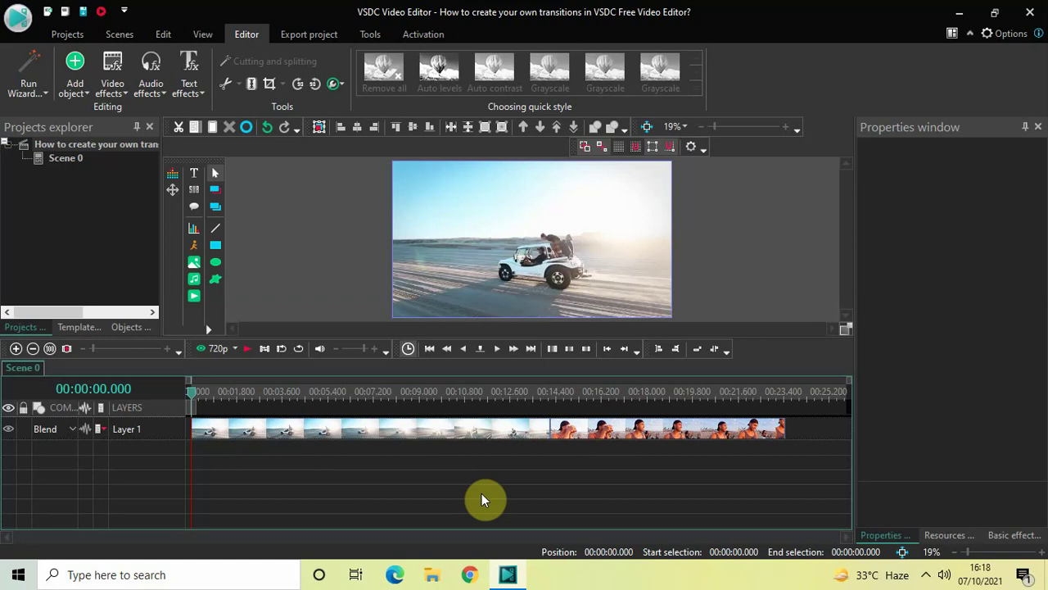
# - Add a Wipe transition to the car clip, placed at the end of the scene with start and end positions locked
pyautogui.click(376, 399)
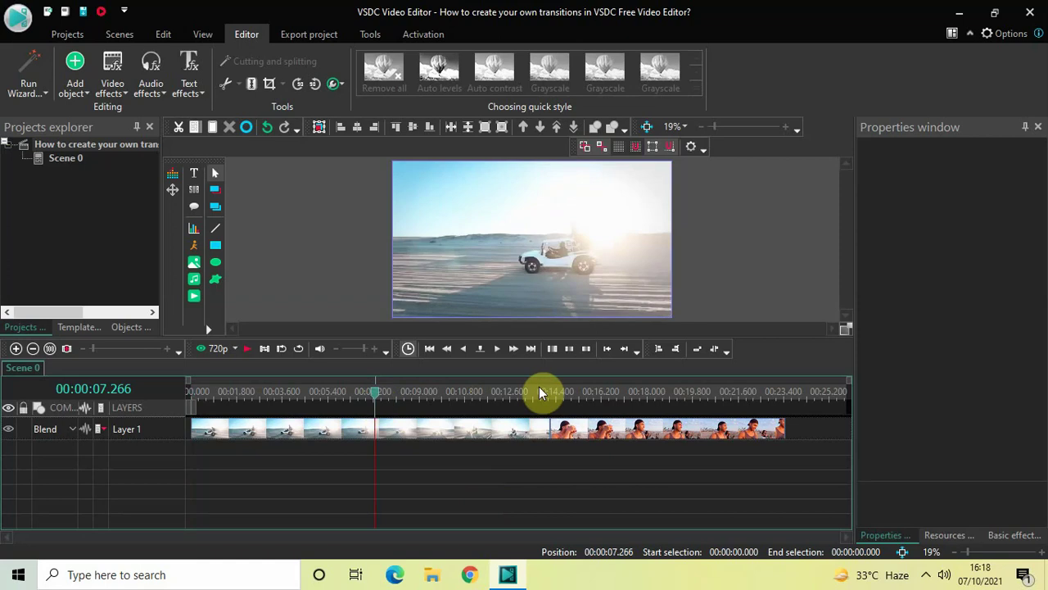
pyautogui.click(690, 395)
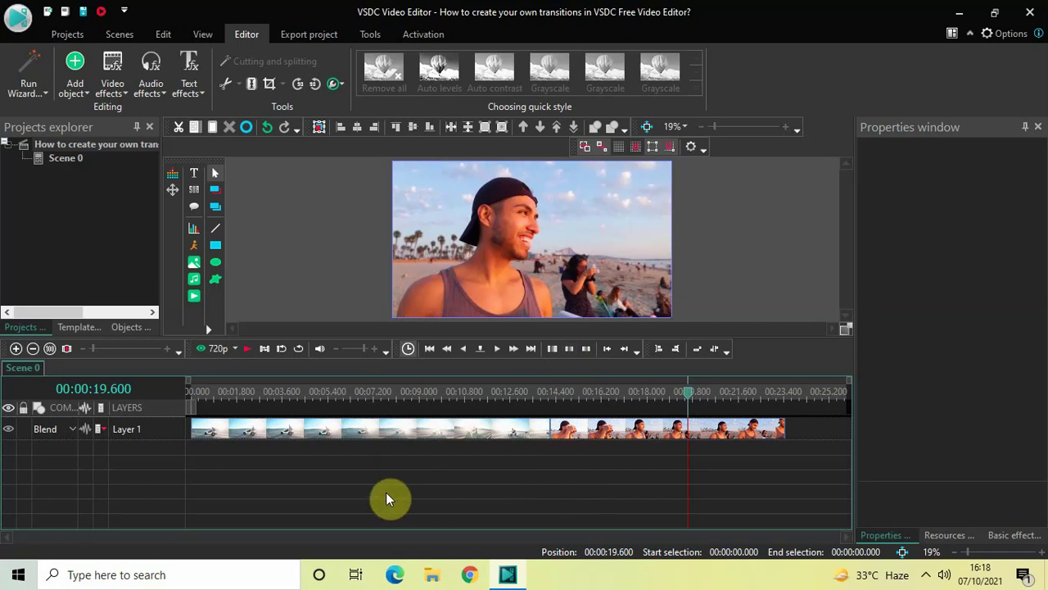
pyautogui.doubleClick(378, 434)
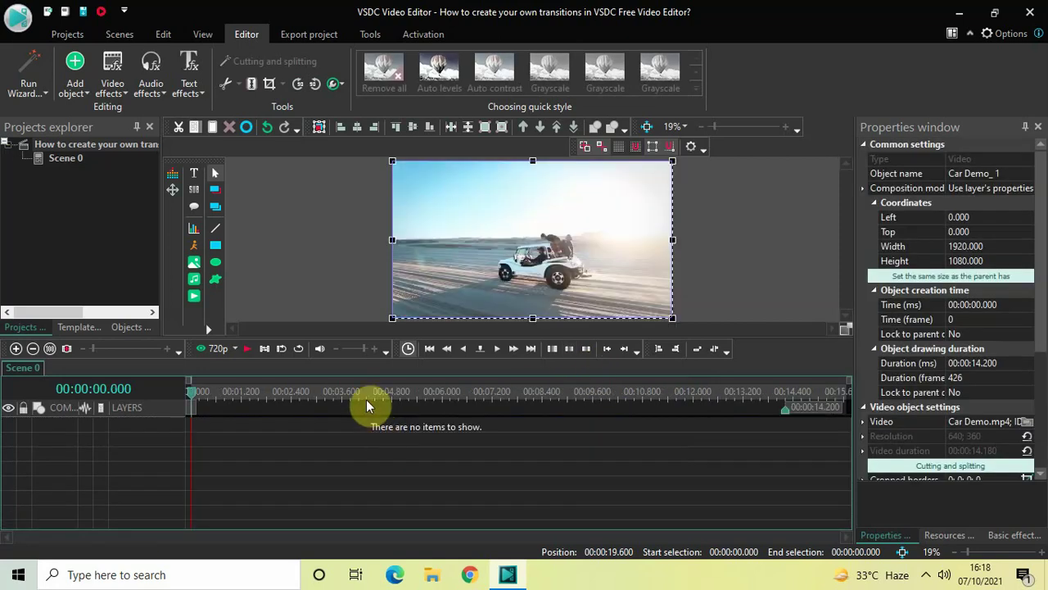
pyautogui.click(113, 89)
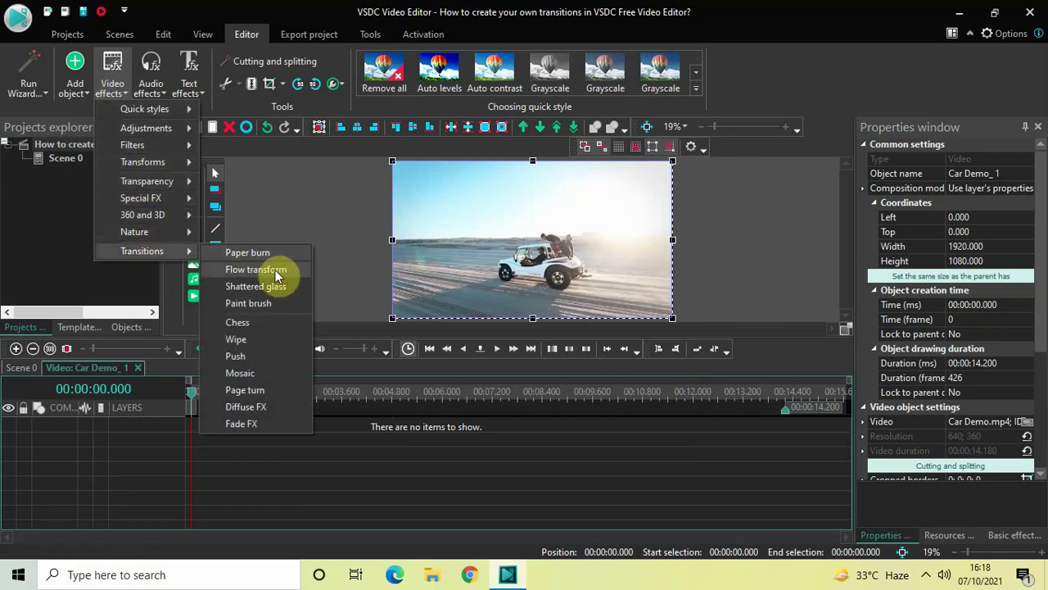
pyautogui.click(266, 341)
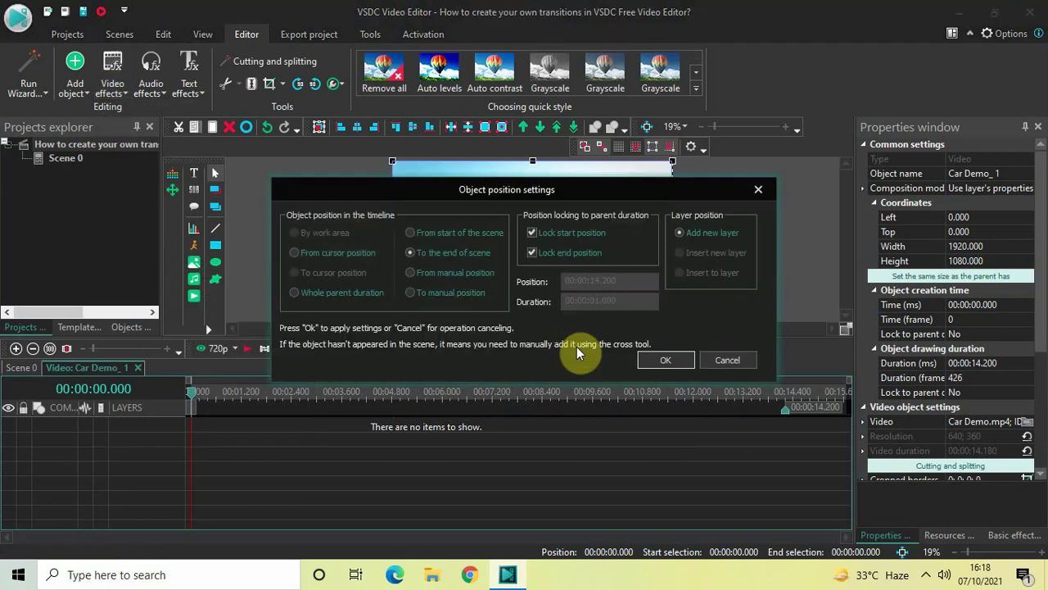
pyautogui.click(652, 360)
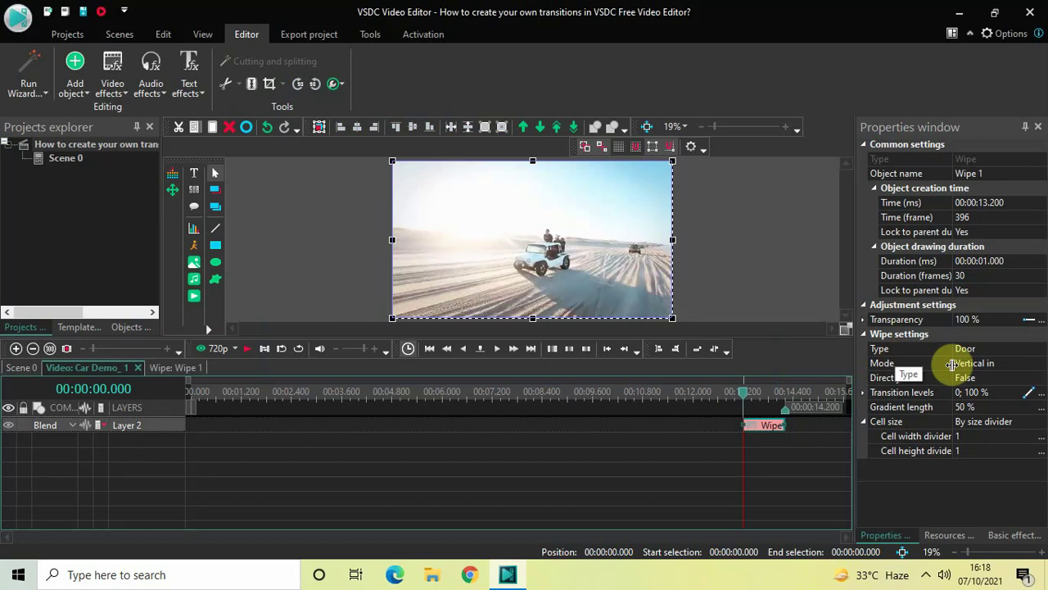
# - Set the car clip's Wipe mode to Vertical out and its gradient length to 0%
pyautogui.click(1040, 366)
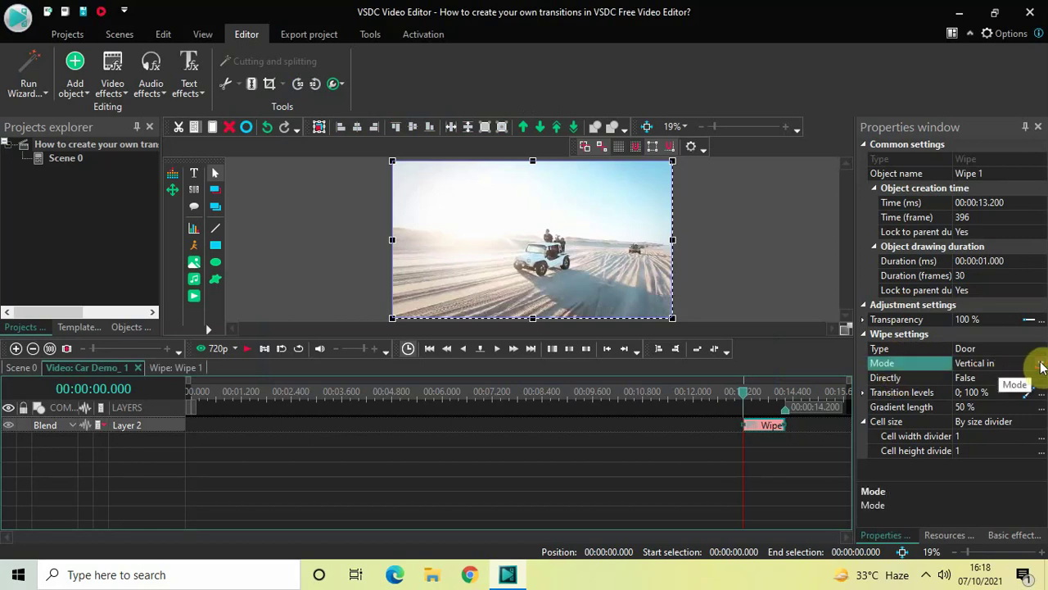
pyautogui.click(1040, 363)
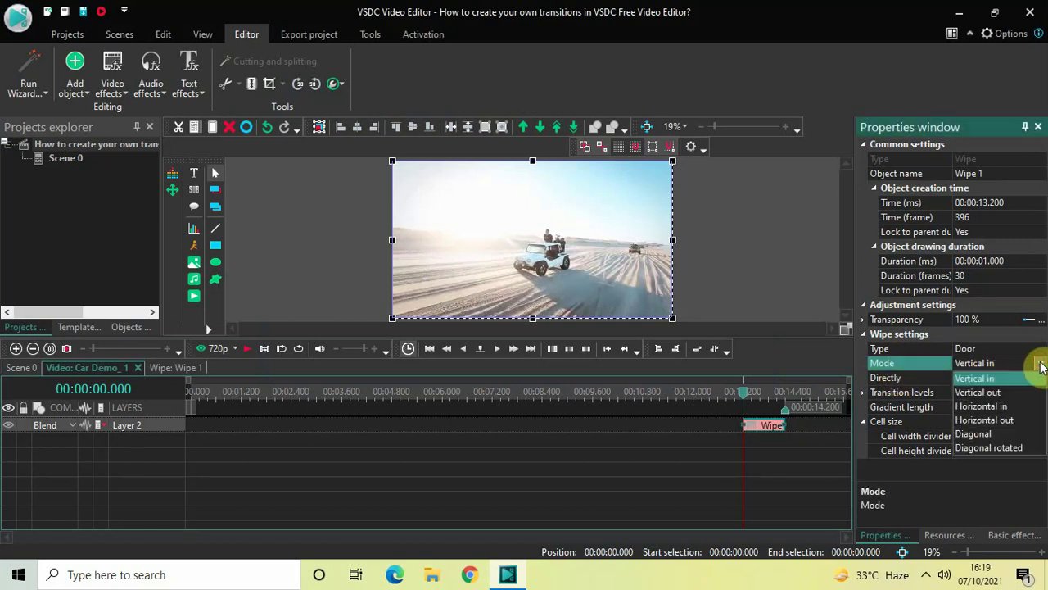
pyautogui.click(983, 392)
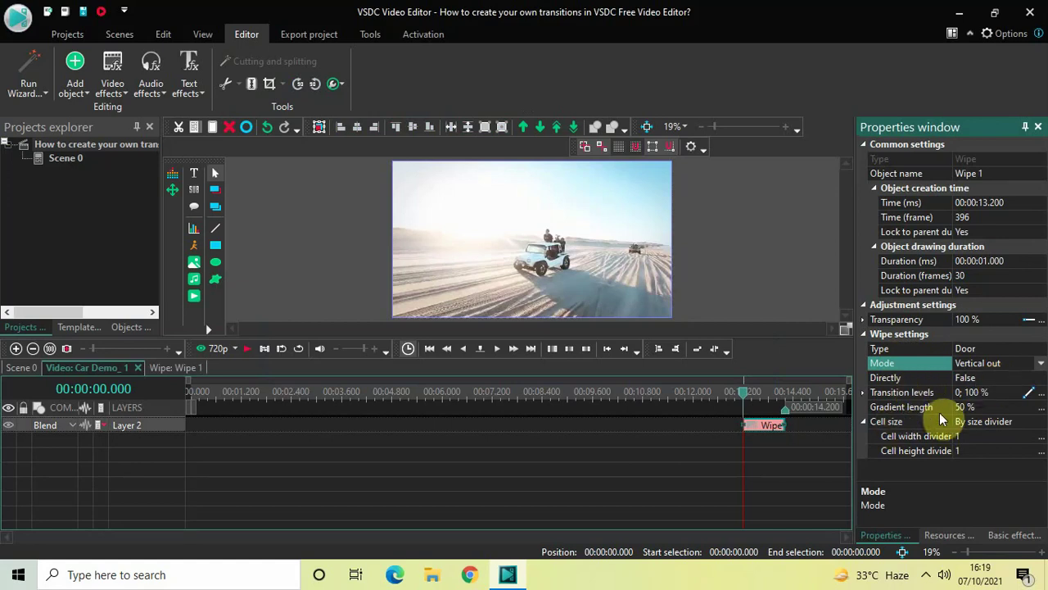
pyautogui.click(987, 409)
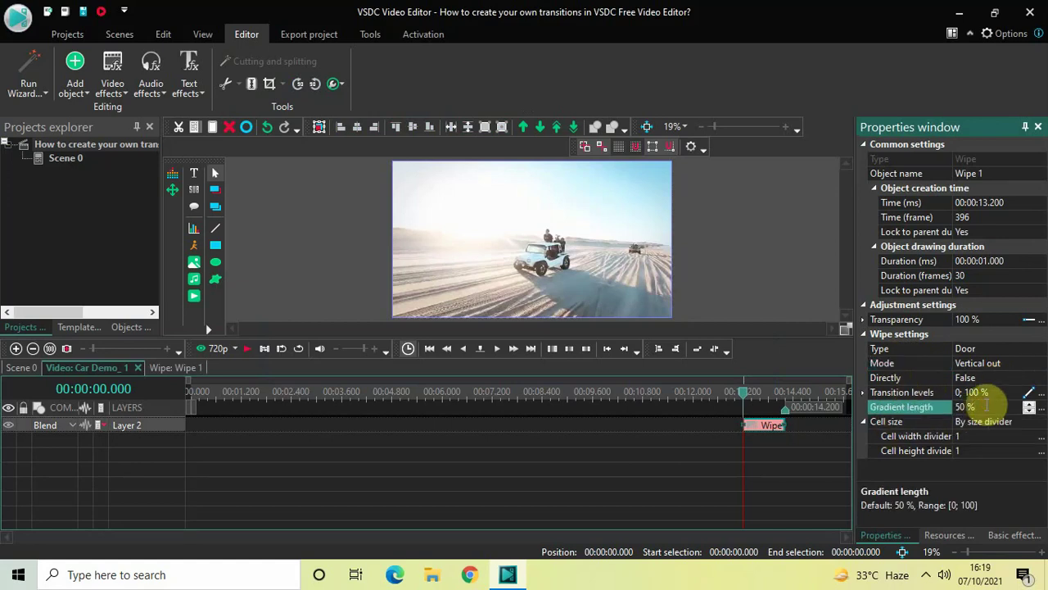
pyautogui.press('BackSpace')
pyautogui.press('BackSpace')
pyautogui.press('BackSpace')
pyautogui.press('BackSpace')
pyautogui.write('0')
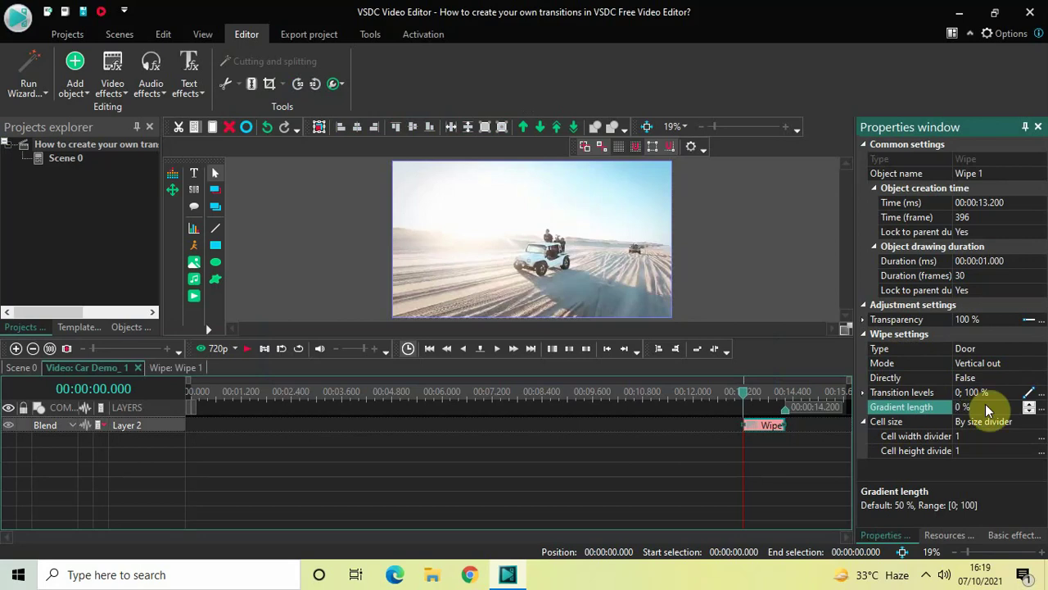
pyautogui.press('Return')
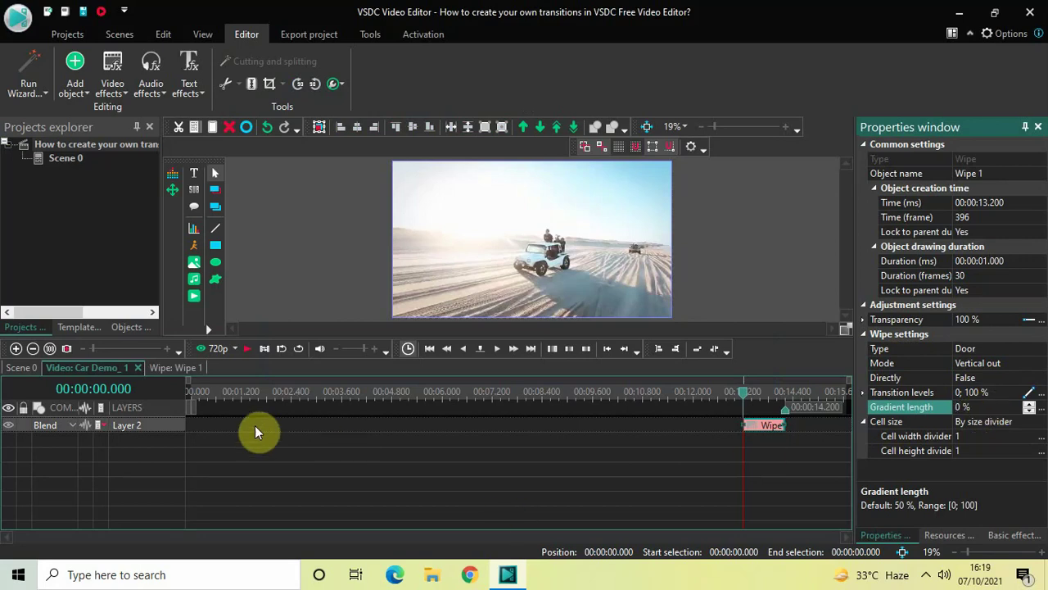
# - Return to the main scene and add a Wipe transition to the second clip, the beach video
pyautogui.click(25, 370)
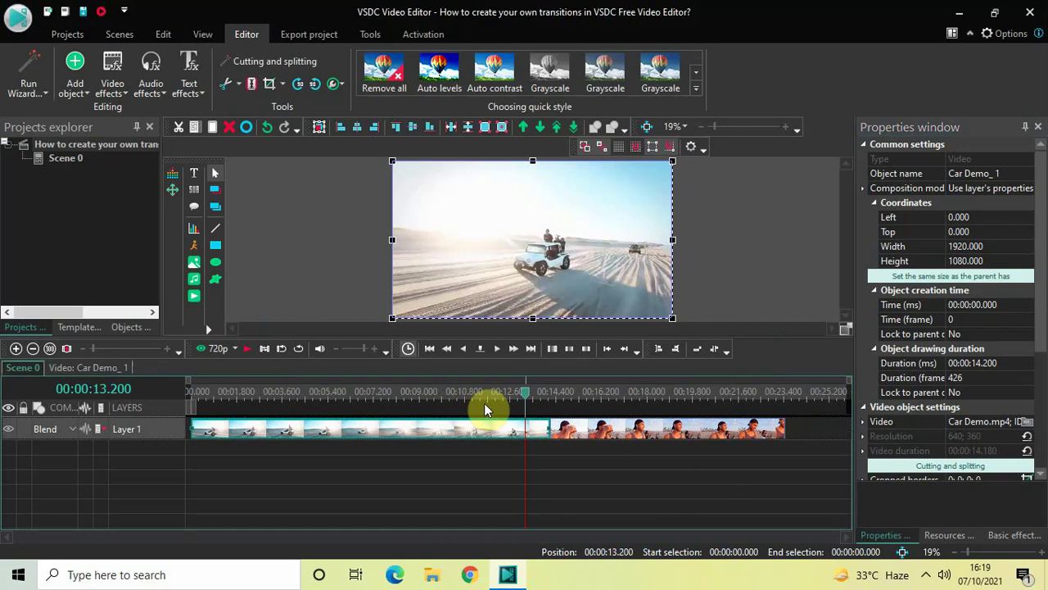
pyautogui.click(653, 435)
pyautogui.doubleClick(653, 436)
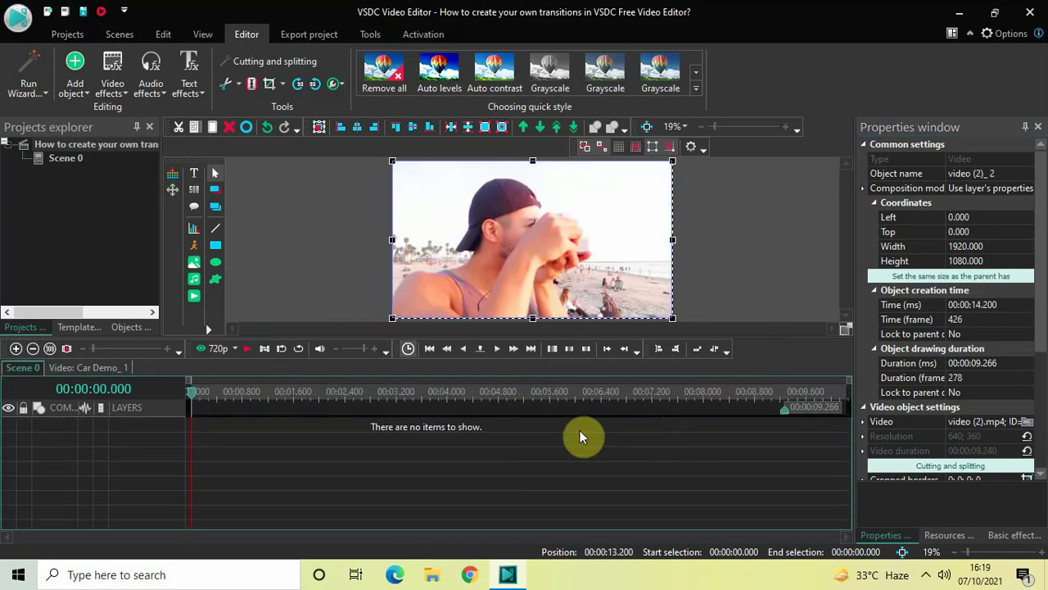
pyautogui.click(113, 75)
pyautogui.moveTo(163, 251)
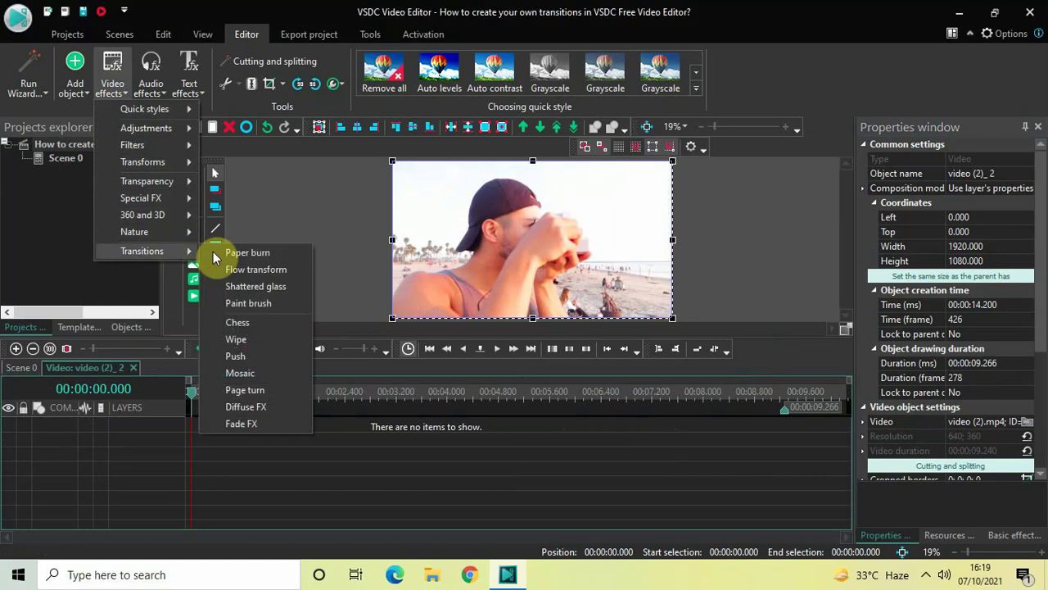
pyautogui.click(266, 339)
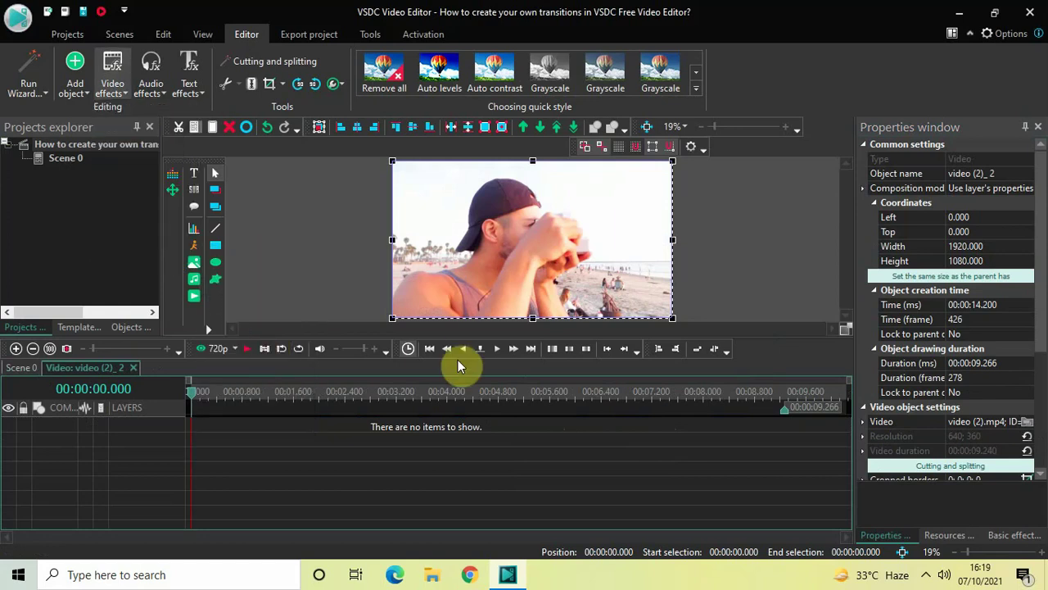
pyautogui.click(664, 362)
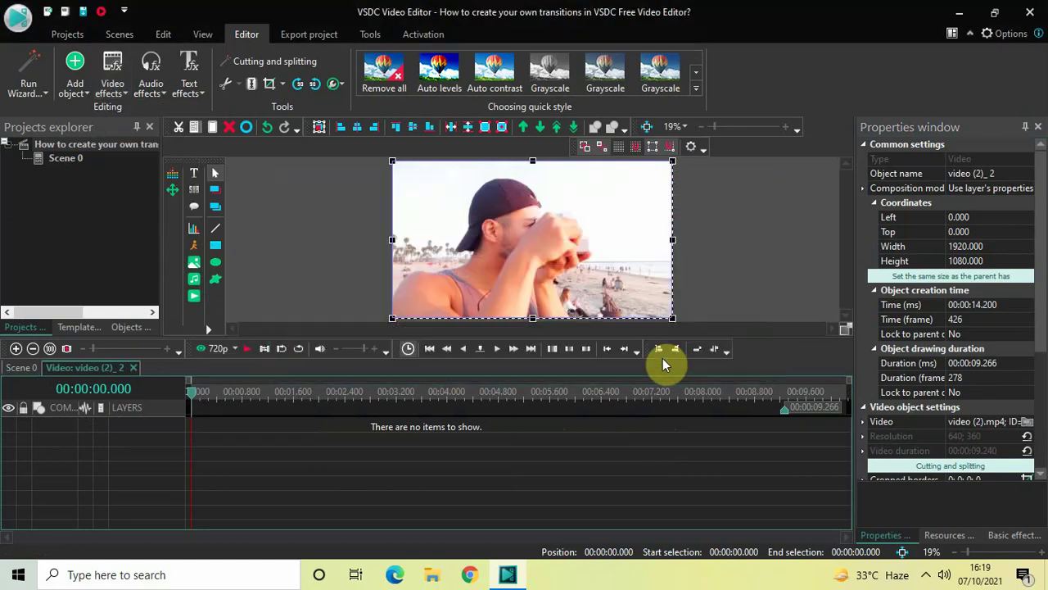
# - Move the beach clip's Wipe to the very start of the clip and set its Directly option to True
pyautogui.click(735, 434)
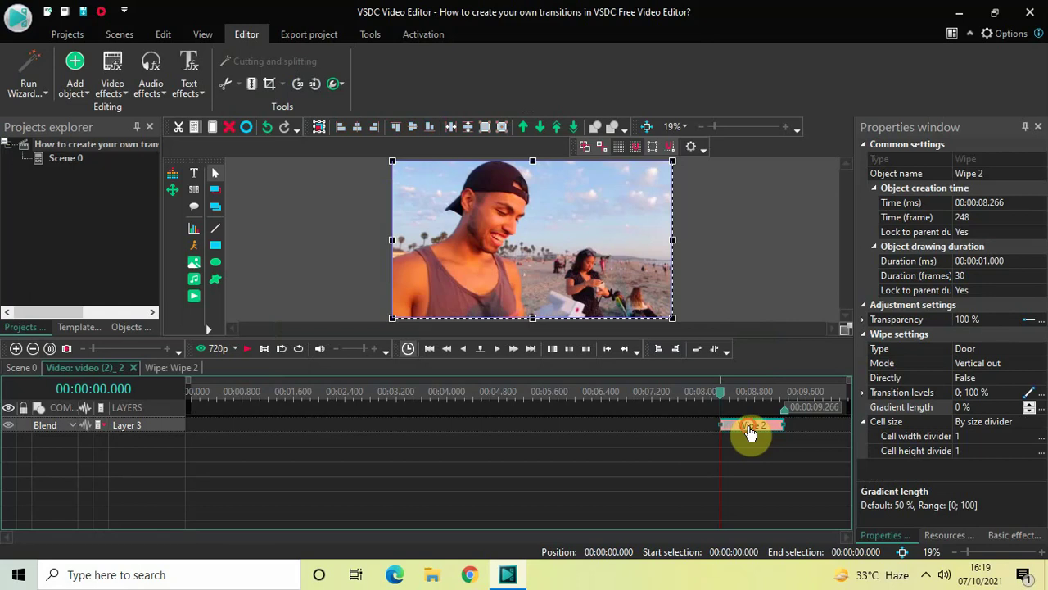
pyautogui.moveTo(748, 438); pyautogui.dragTo(135, 369)
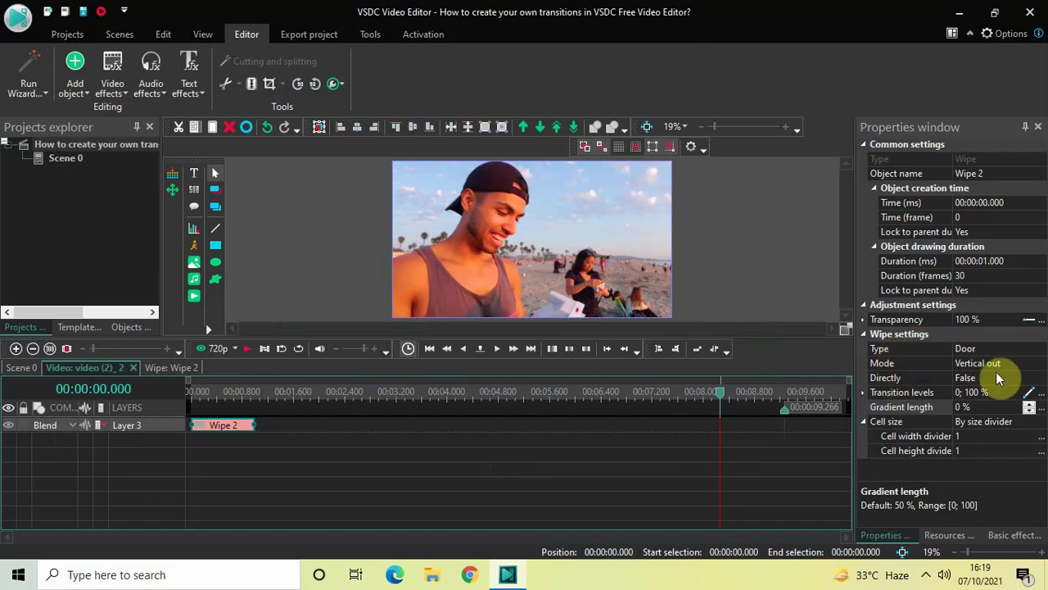
pyautogui.click(1040, 378)
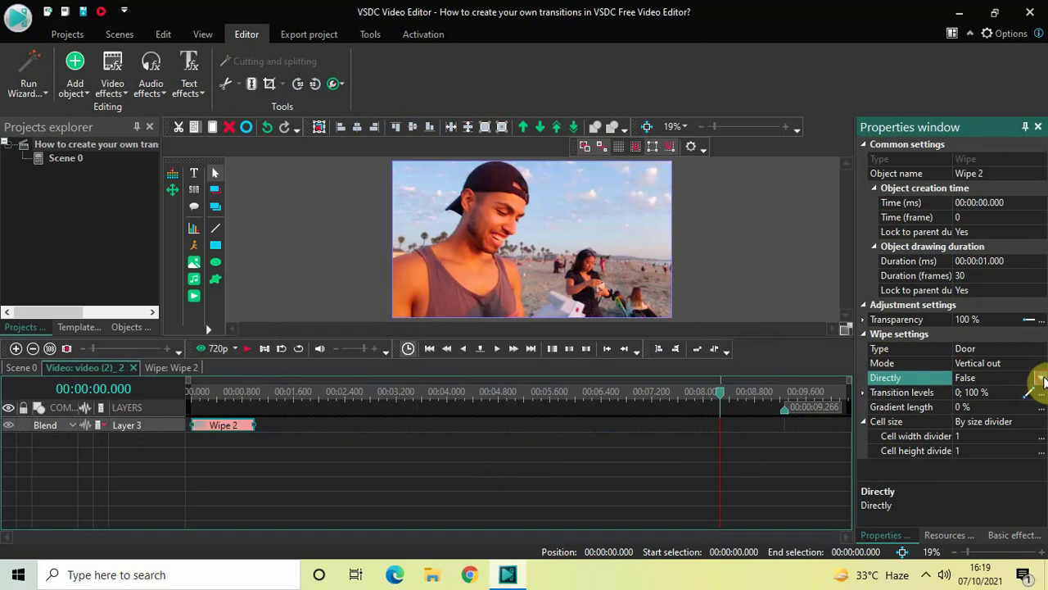
pyautogui.click(1040, 377)
pyautogui.click(1009, 393)
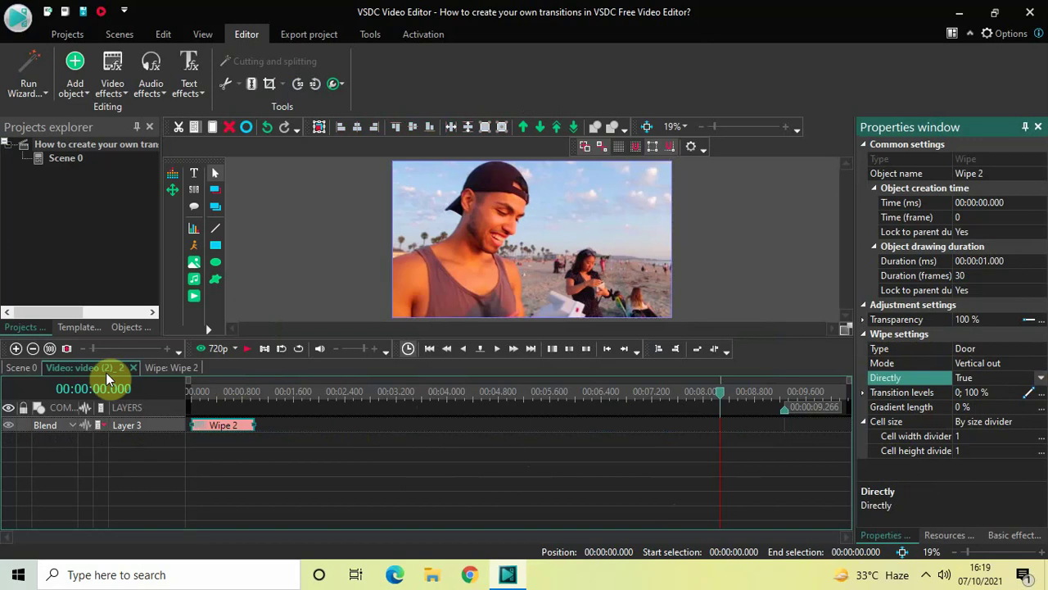
# - Preview the main scene from about 8.9 seconds through the cut between the two clips
pyautogui.click(18, 371)
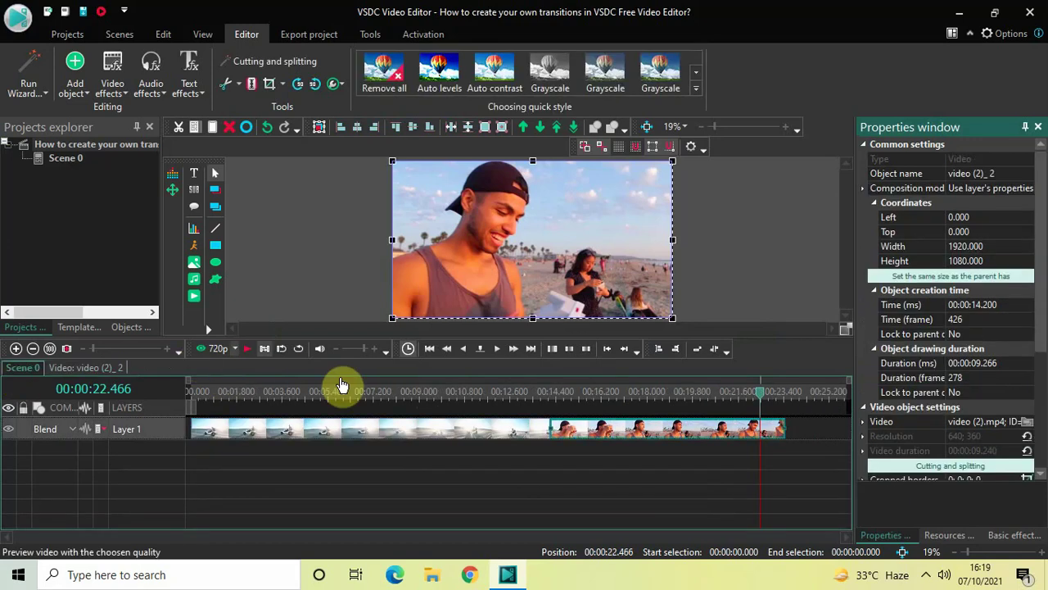
pyautogui.click(416, 397)
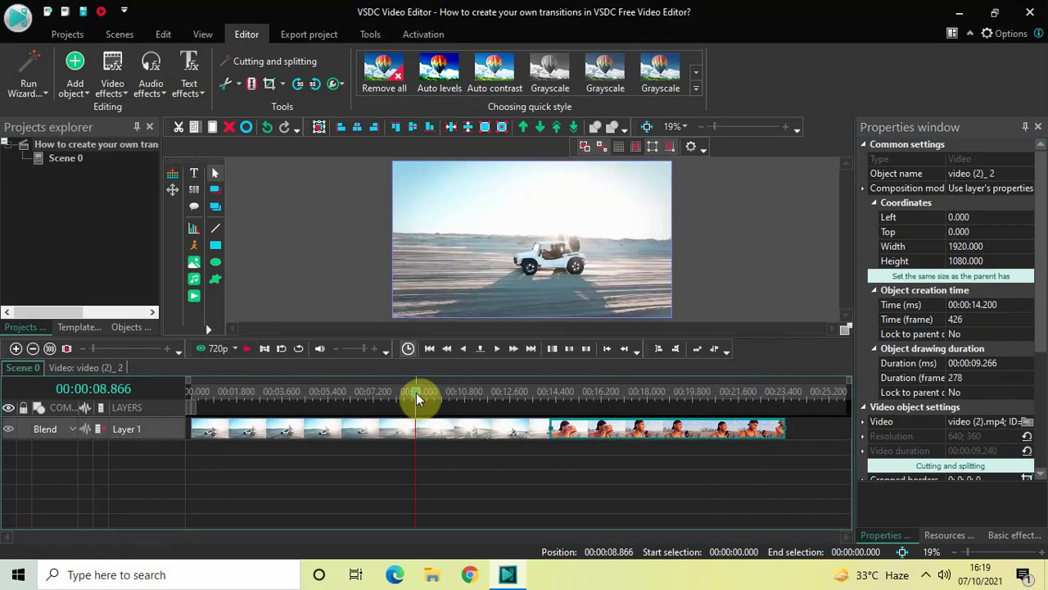
pyautogui.press('space')
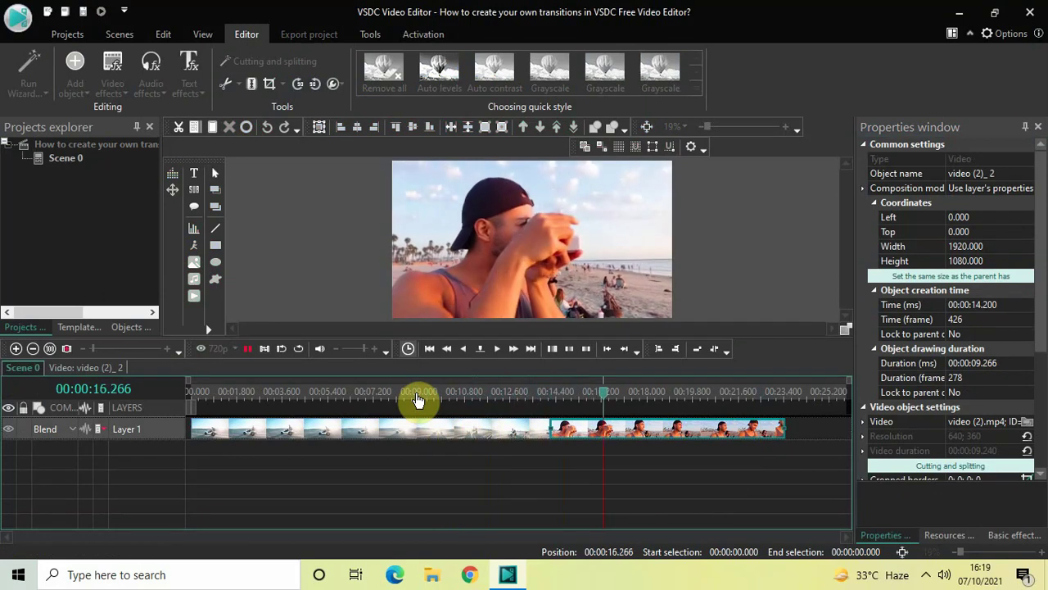
pyautogui.press('space')
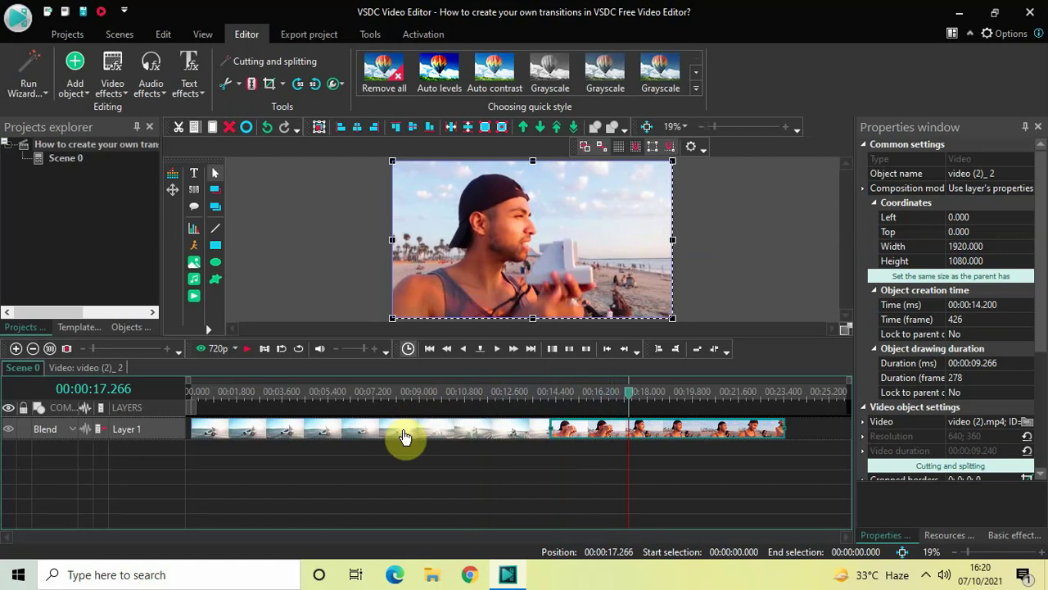
# - Examine the Wipe effects inside the car clip and the beach clip, ending back in the main scene
pyautogui.doubleClick(403, 429)
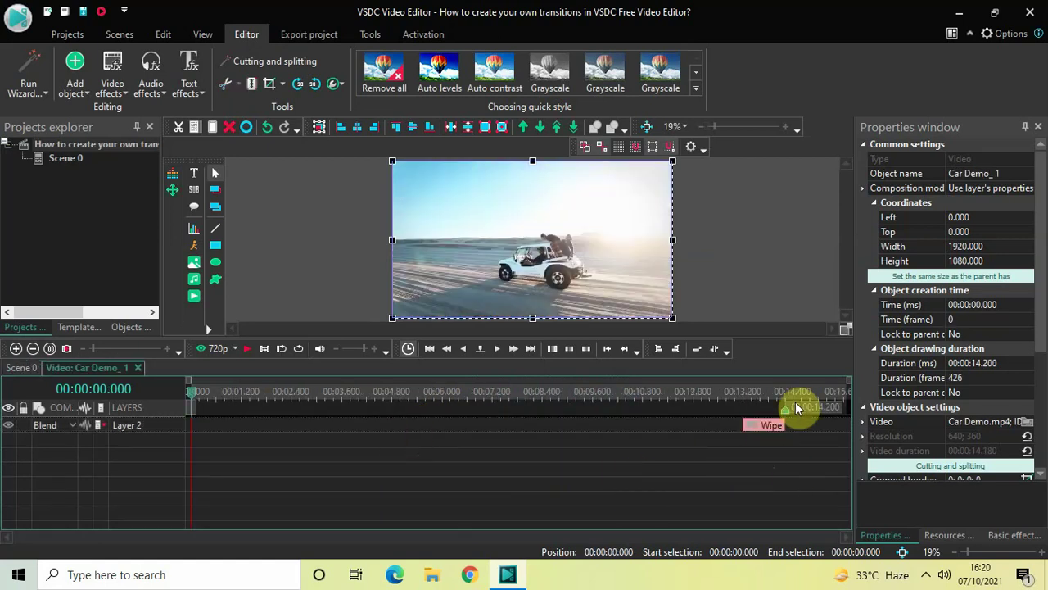
pyautogui.click(747, 424)
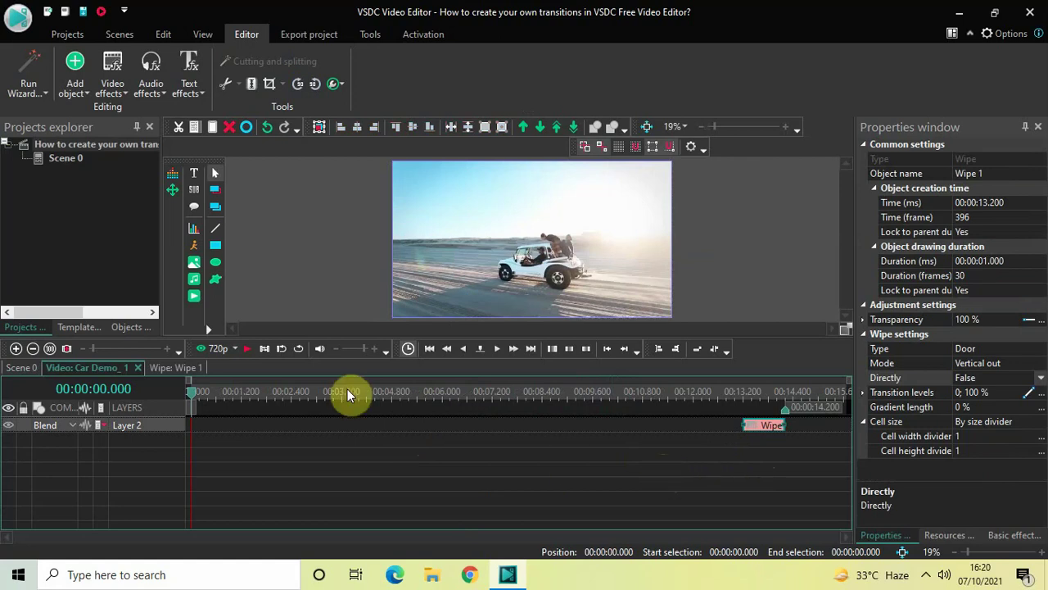
pyautogui.click(21, 367)
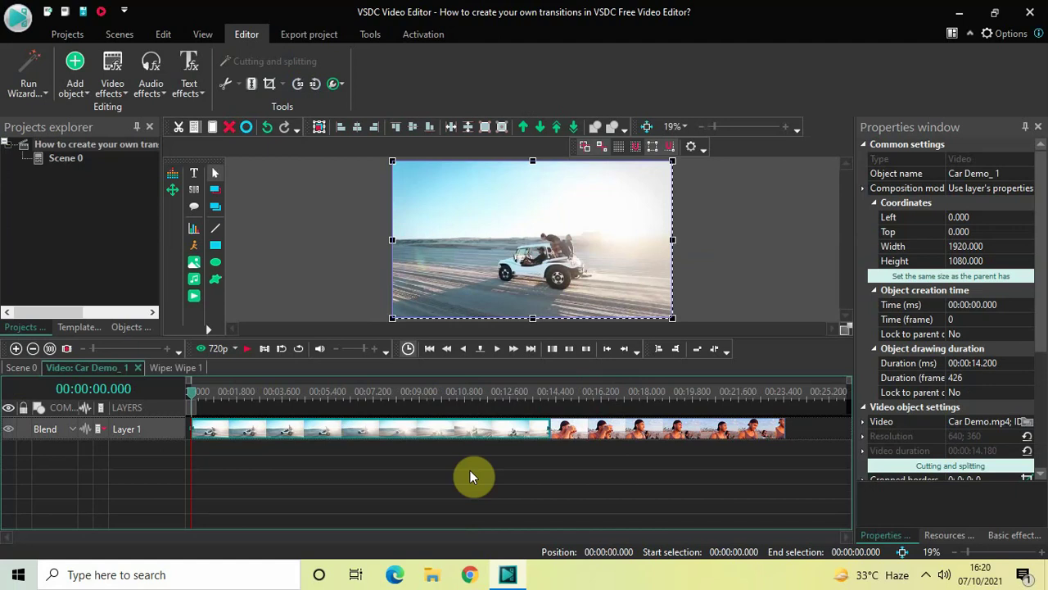
pyautogui.doubleClick(644, 432)
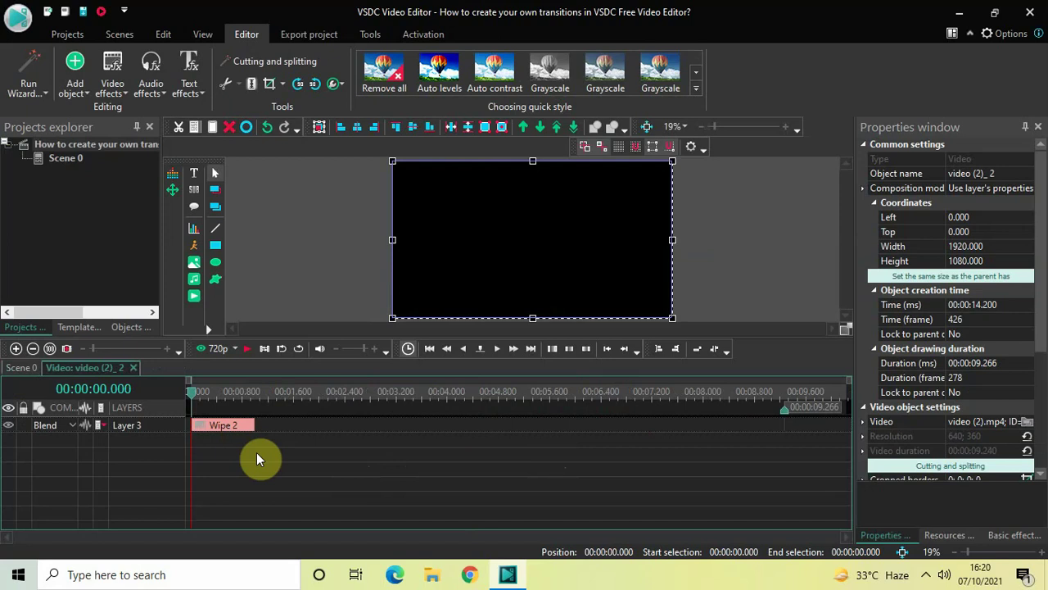
pyautogui.click(19, 369)
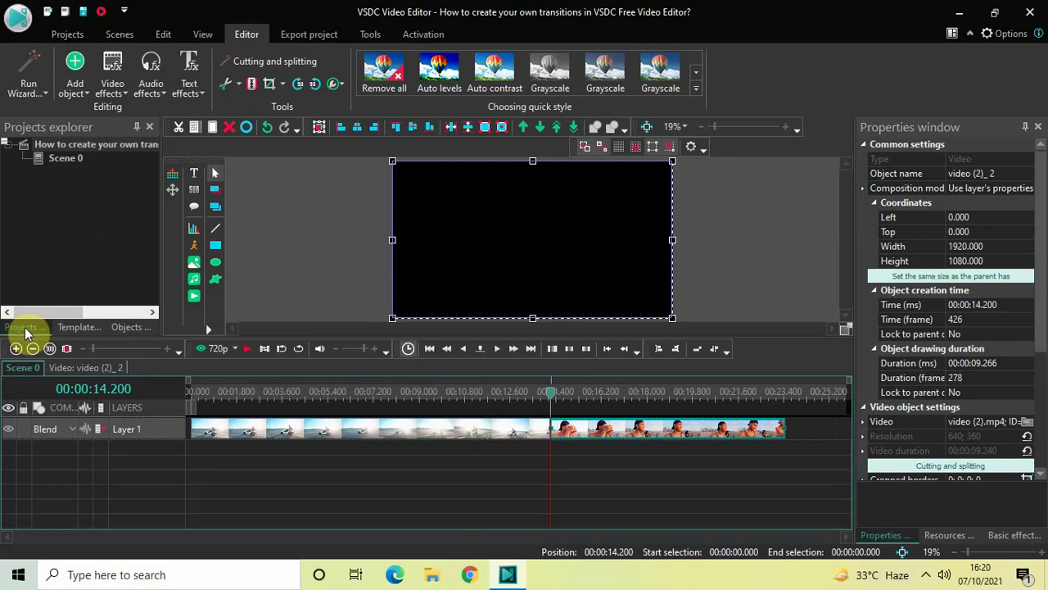
# - Show the Template window and enlarge it in both width and height
pyautogui.click(74, 328)
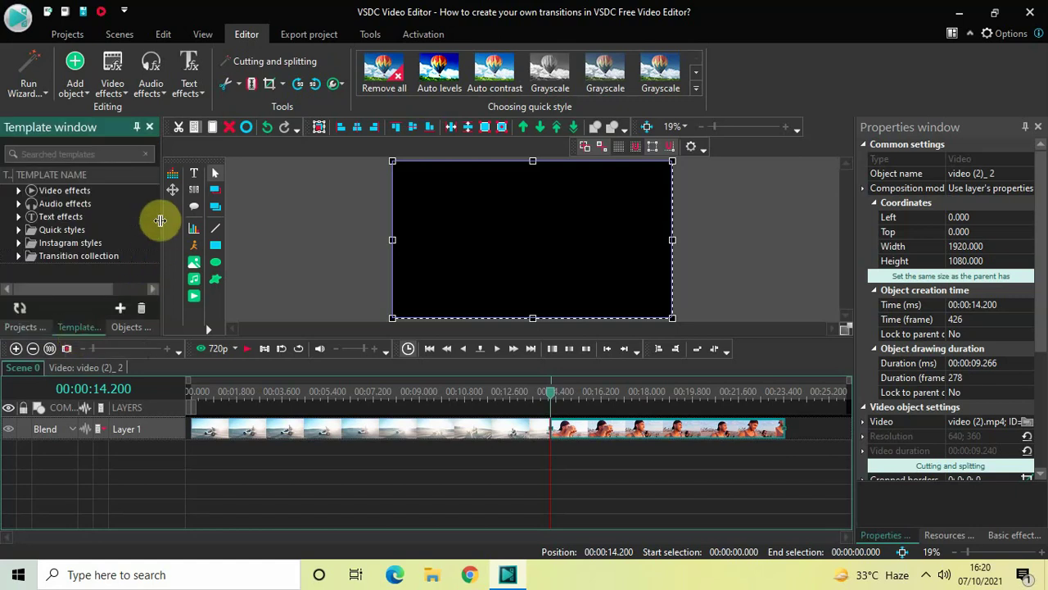
pyautogui.moveTo(160, 219); pyautogui.dragTo(220, 221)
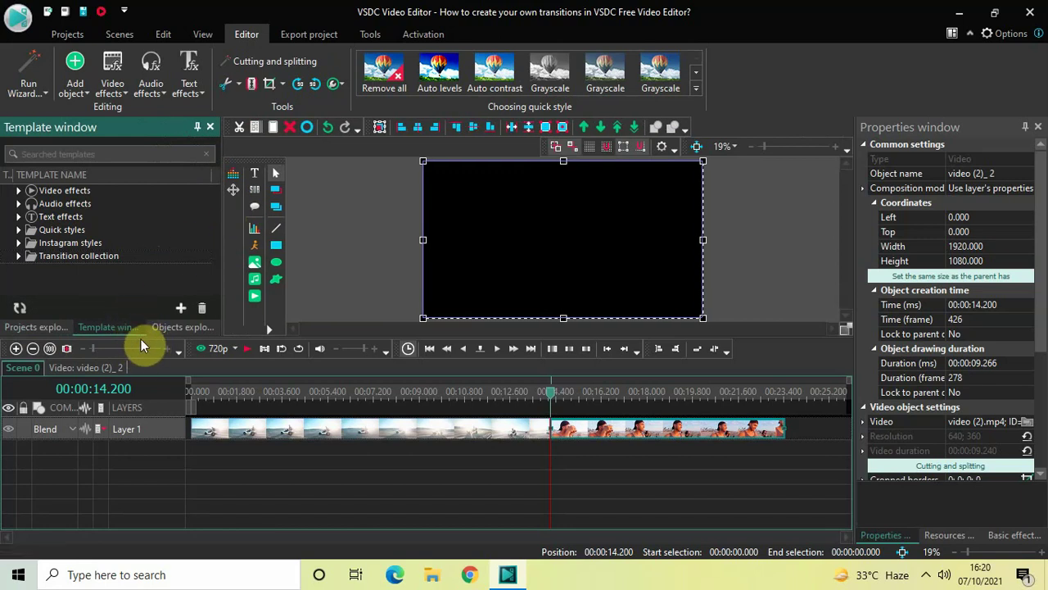
pyautogui.moveTo(145, 338); pyautogui.dragTo(133, 375)
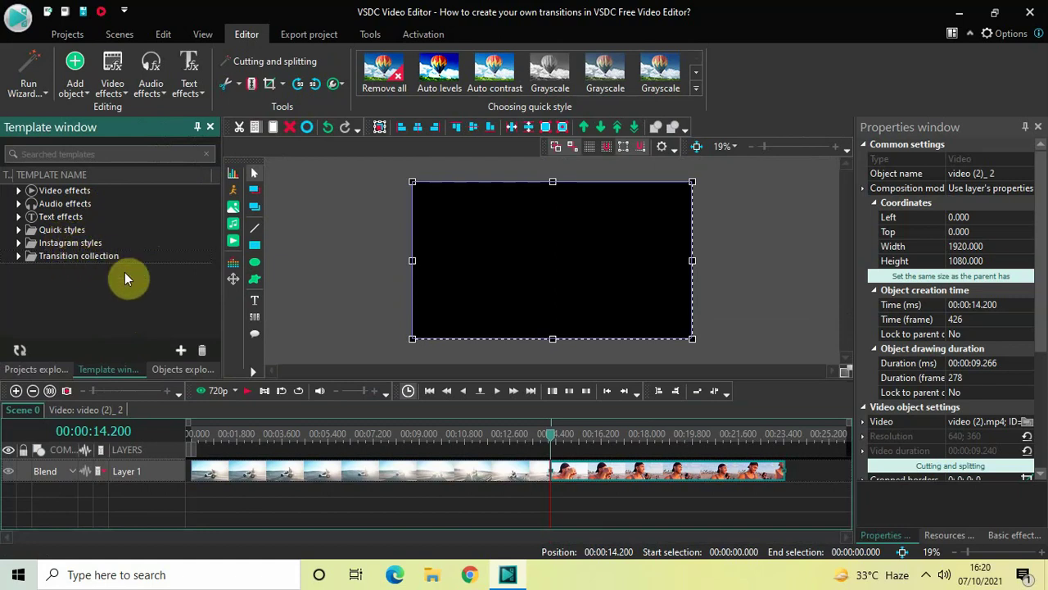
# - Add the Wipe effect inside the car clip to the Transition collection as a template
pyautogui.doubleClick(375, 470)
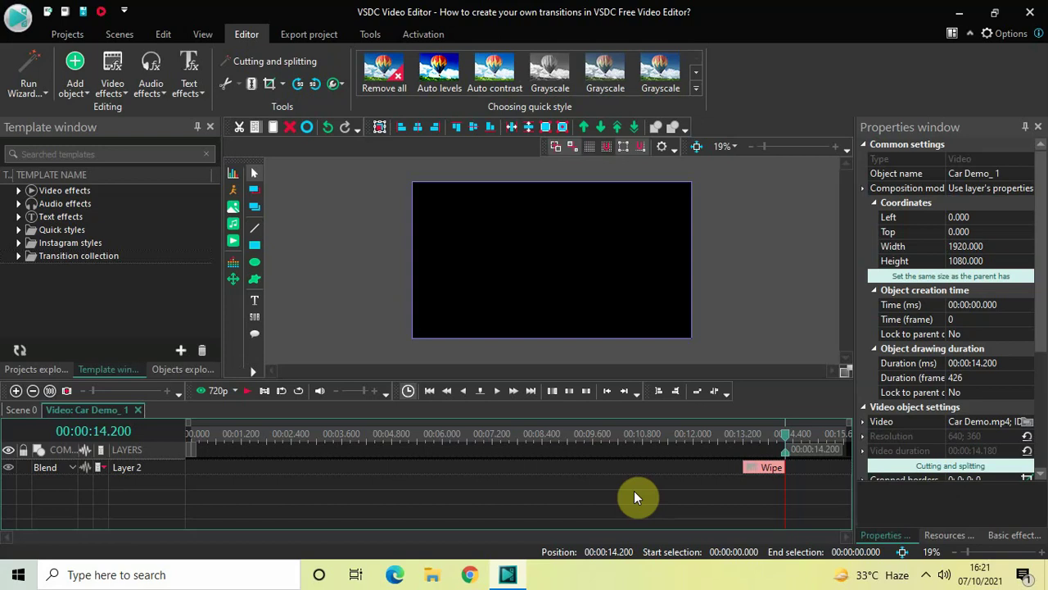
pyautogui.click(762, 475)
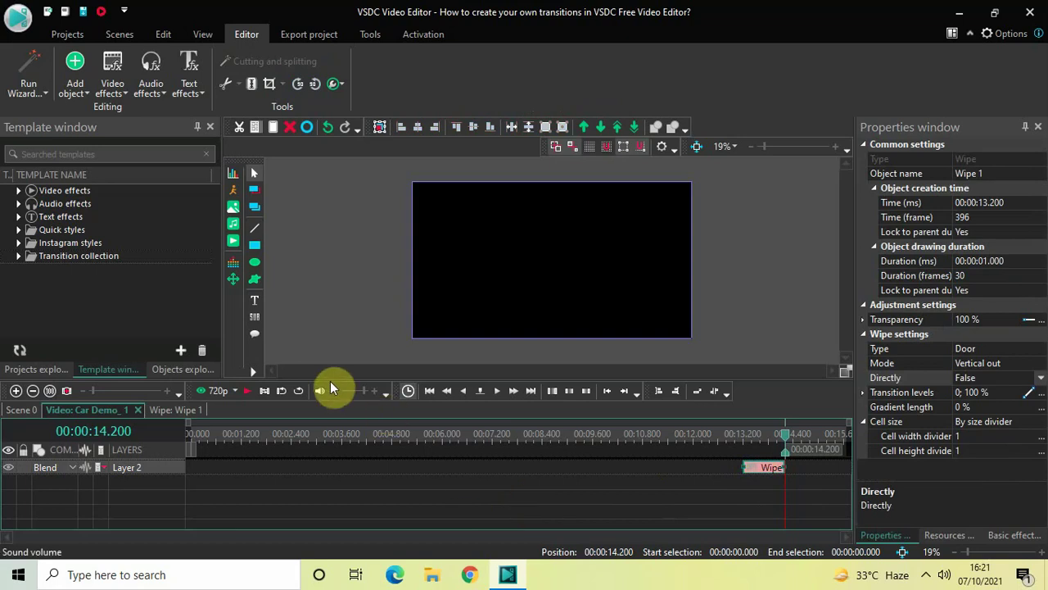
pyautogui.click(19, 257)
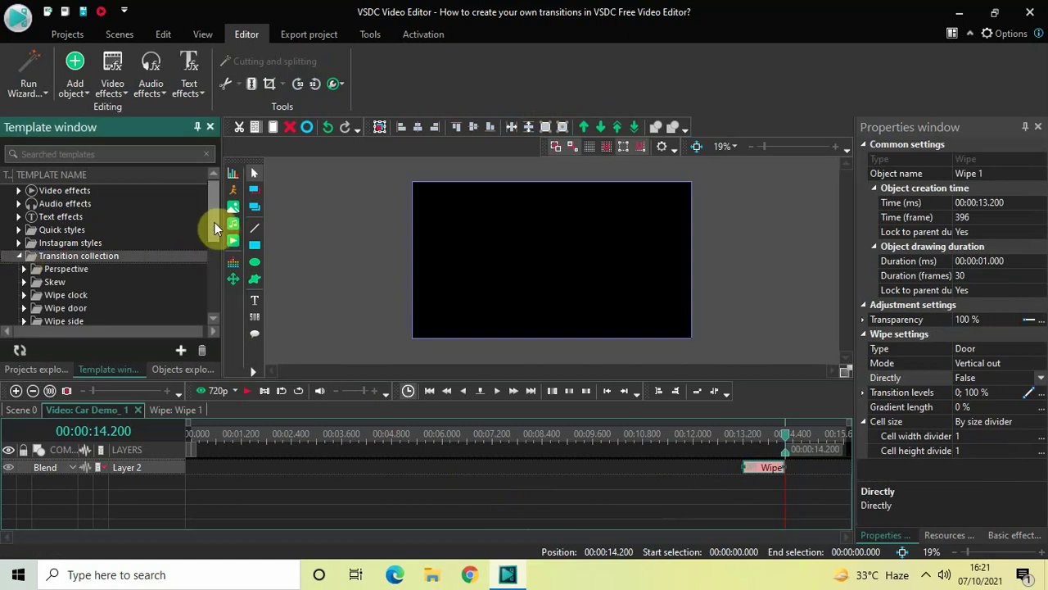
pyautogui.moveTo(214, 222); pyautogui.dragTo(219, 317)
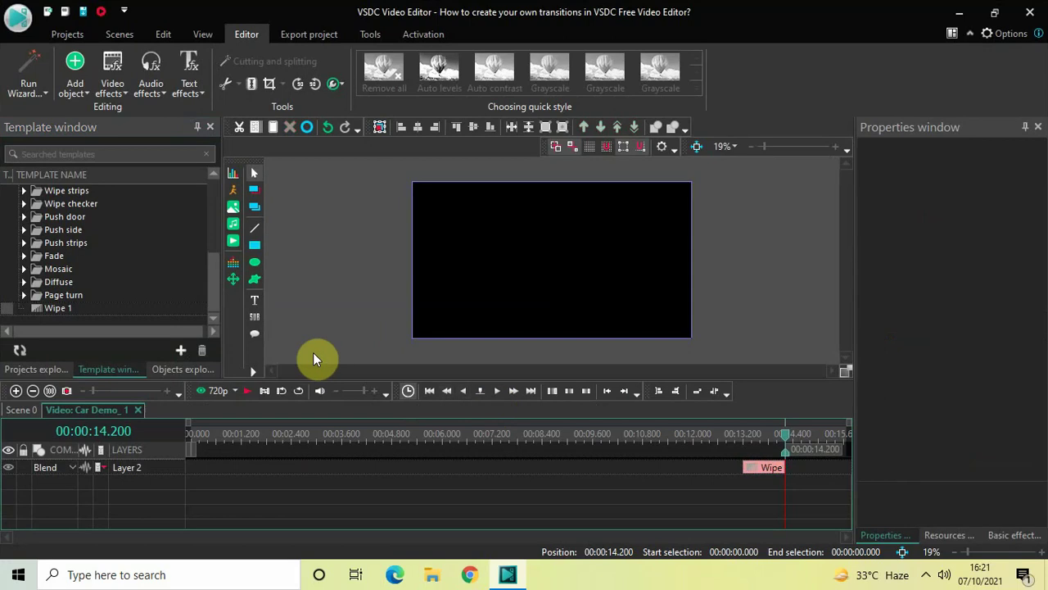
# - Rename the template made from the car clip's Wipe as Blink In
pyautogui.click(70, 308)
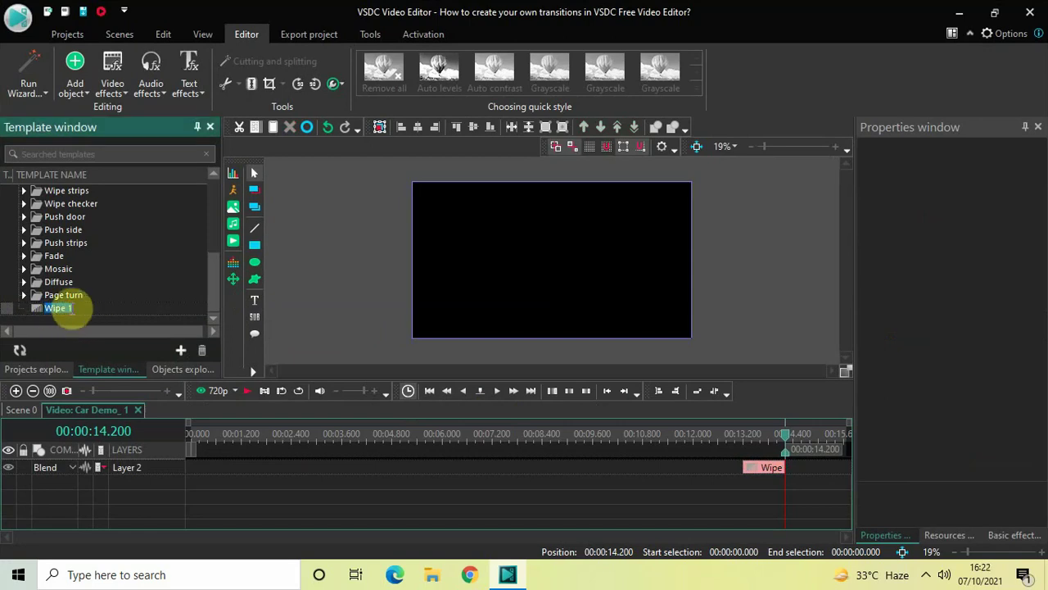
pyautogui.press('BackSpace')
pyautogui.write('B')
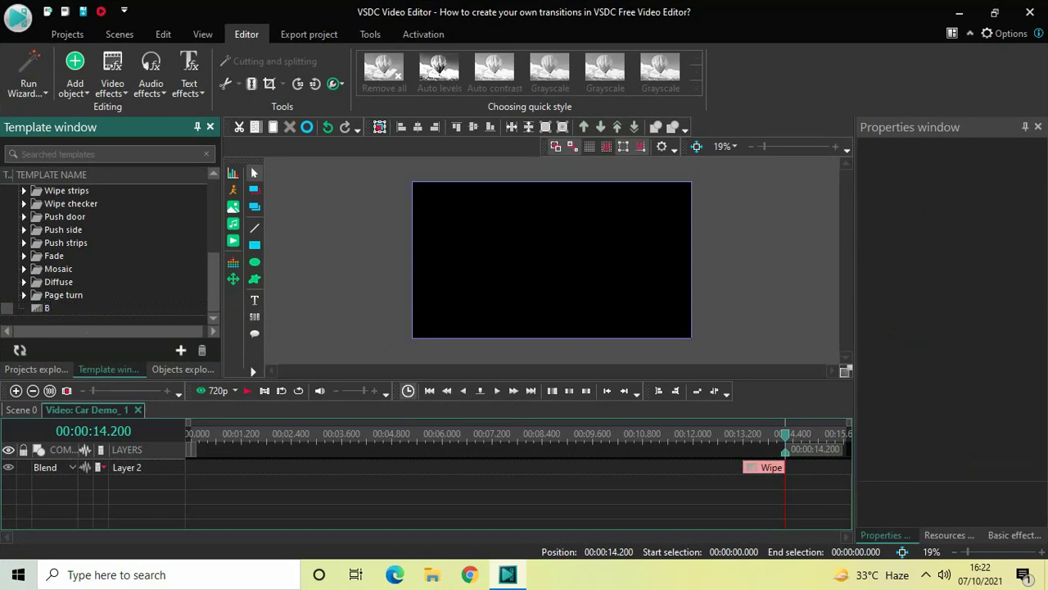
pyautogui.write('link In')
pyautogui.click(64, 295)
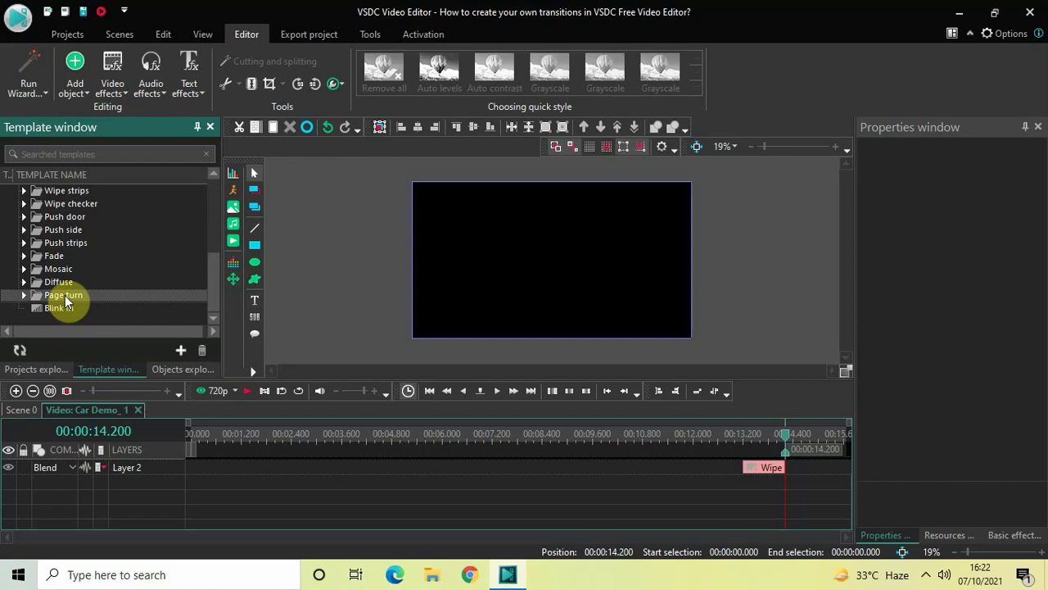
# - Add the Wipe effect inside the beach clip to the Transition collection as a second template
pyautogui.click(25, 411)
pyautogui.click(29, 415)
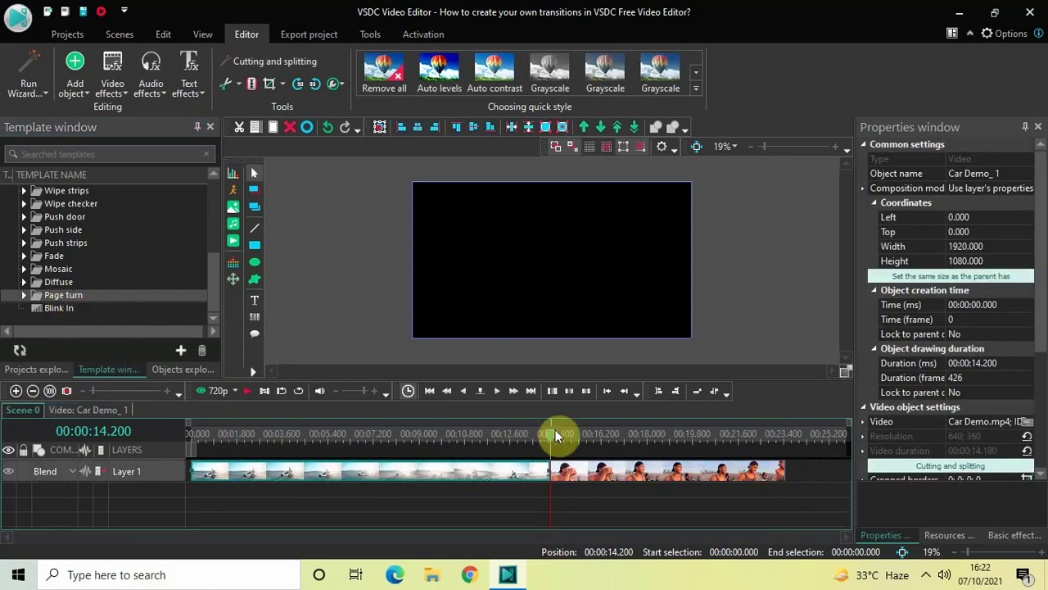
pyautogui.click(62, 310)
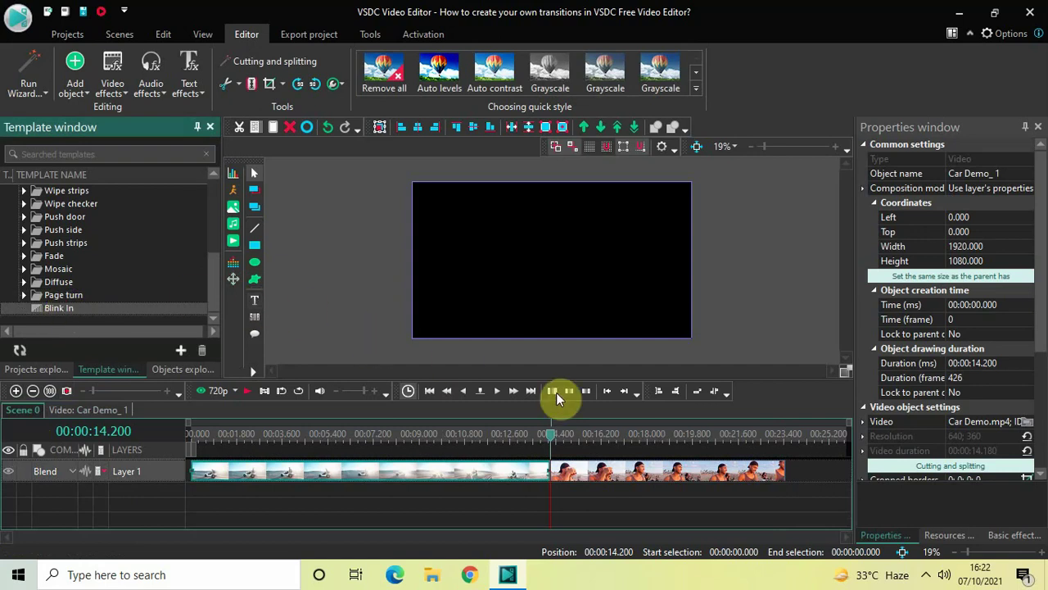
pyautogui.doubleClick(659, 481)
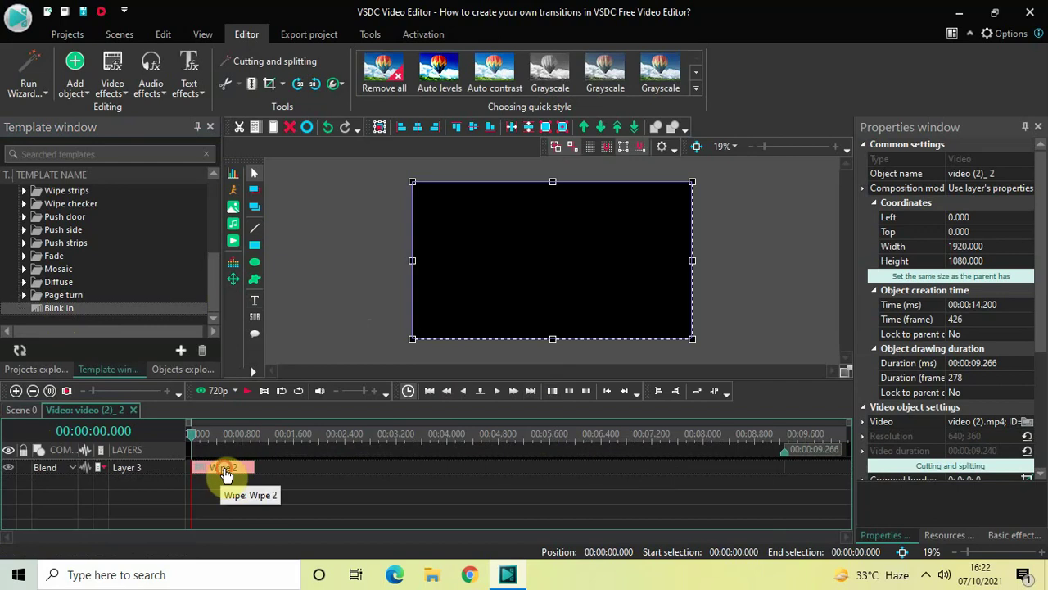
pyautogui.doubleClick(226, 475)
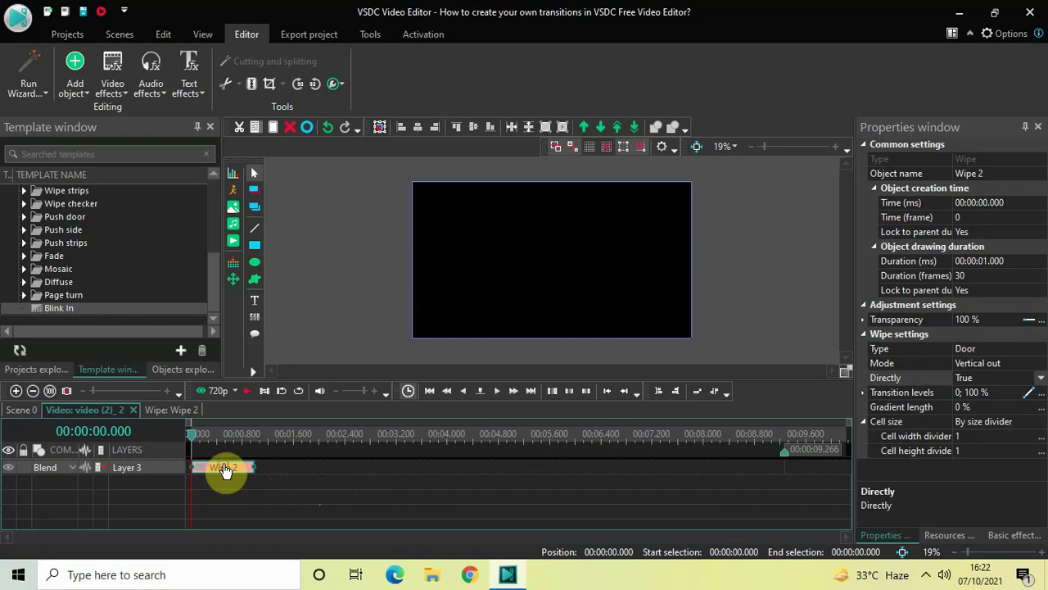
pyautogui.click(178, 352)
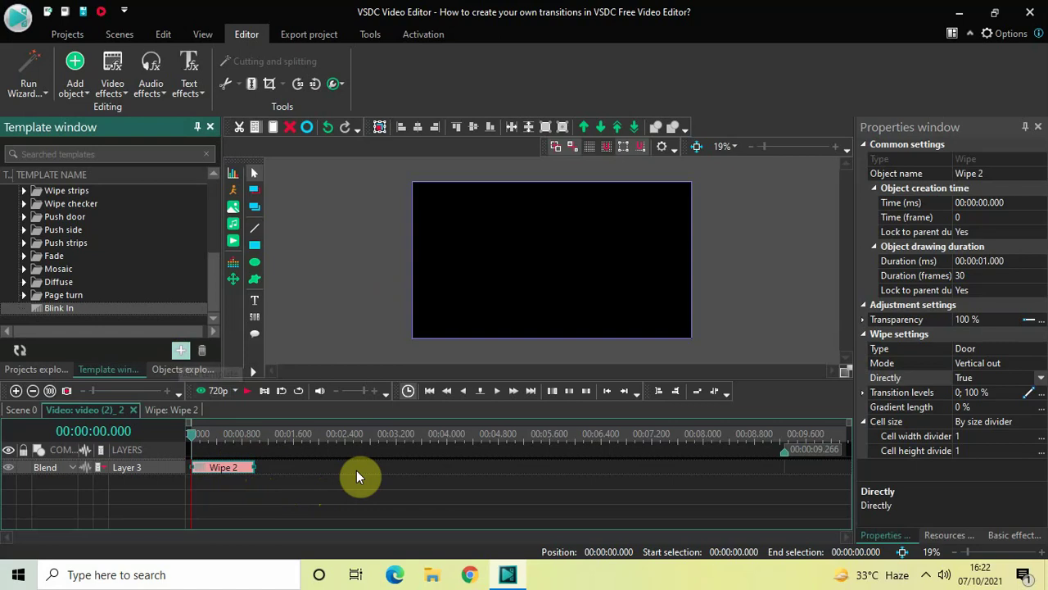
pyautogui.click(321, 493)
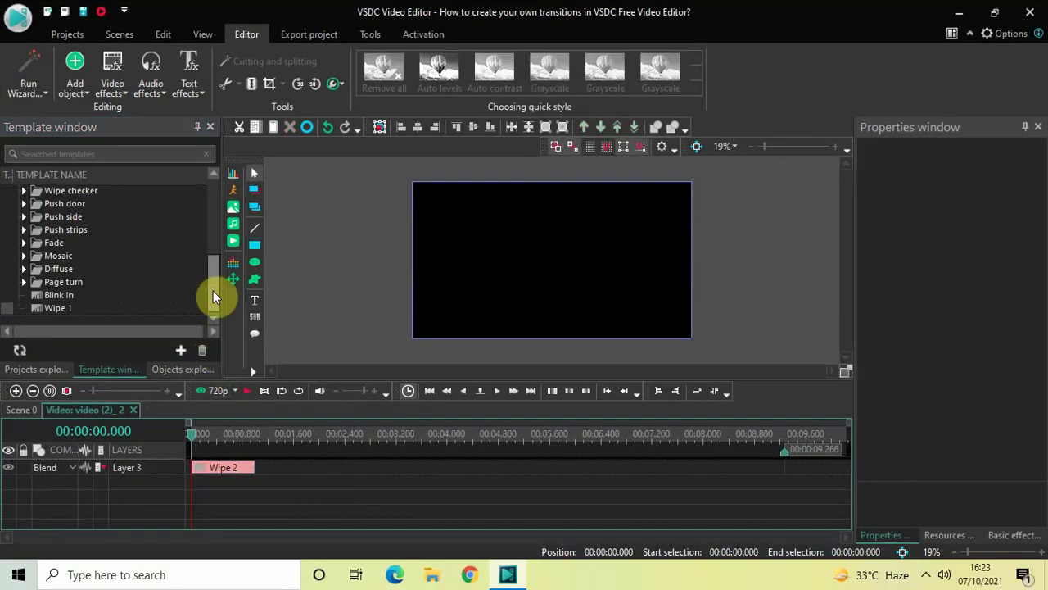
# - Rename the beach clip's Wipe template as Blink Out and collapse the Transition collection
pyautogui.doubleClick(71, 308)
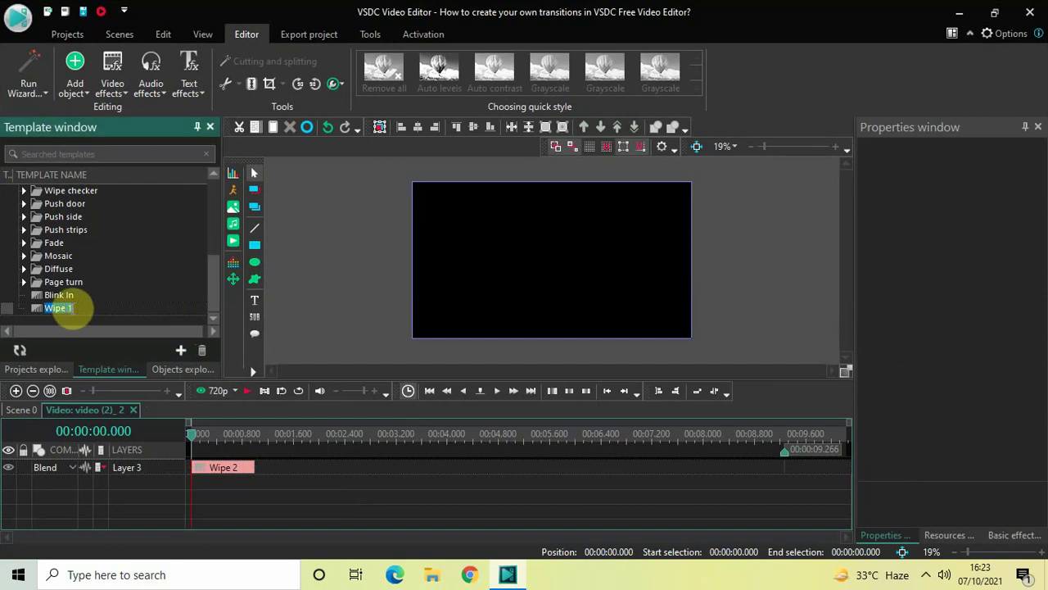
pyautogui.press('BackSpace')
pyautogui.write('B')
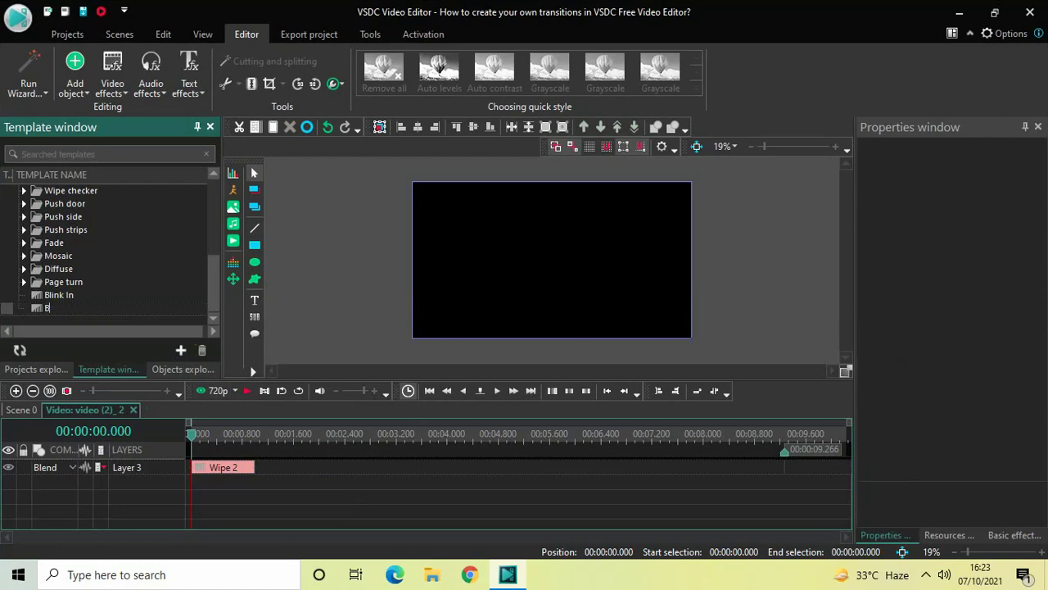
pyautogui.write('link Out')
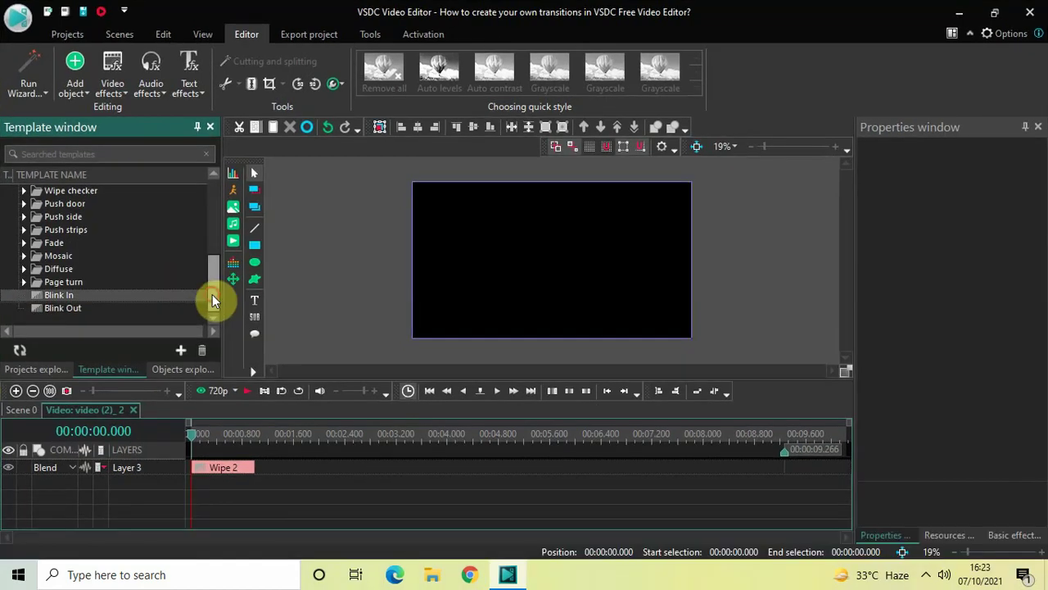
pyautogui.moveTo(212, 294); pyautogui.dragTo(216, 215)
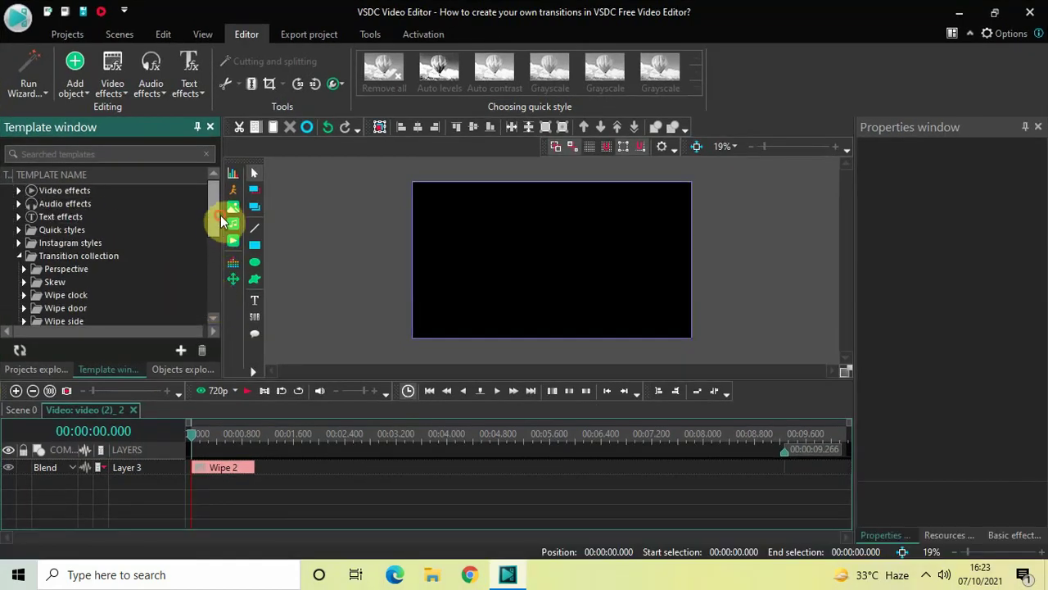
pyautogui.click(19, 259)
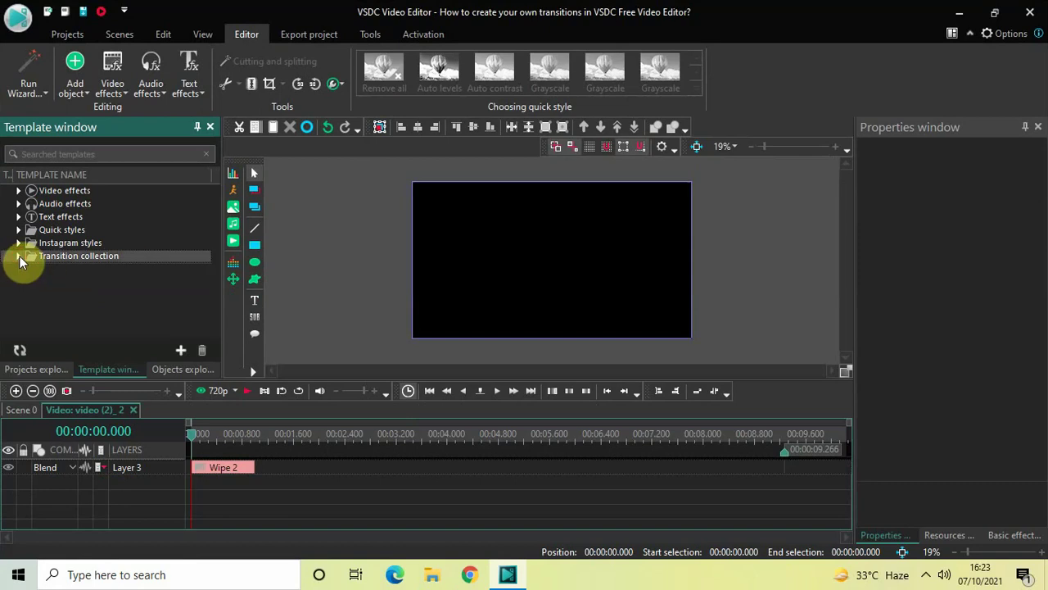
pyautogui.click(19, 259)
pyautogui.click(20, 259)
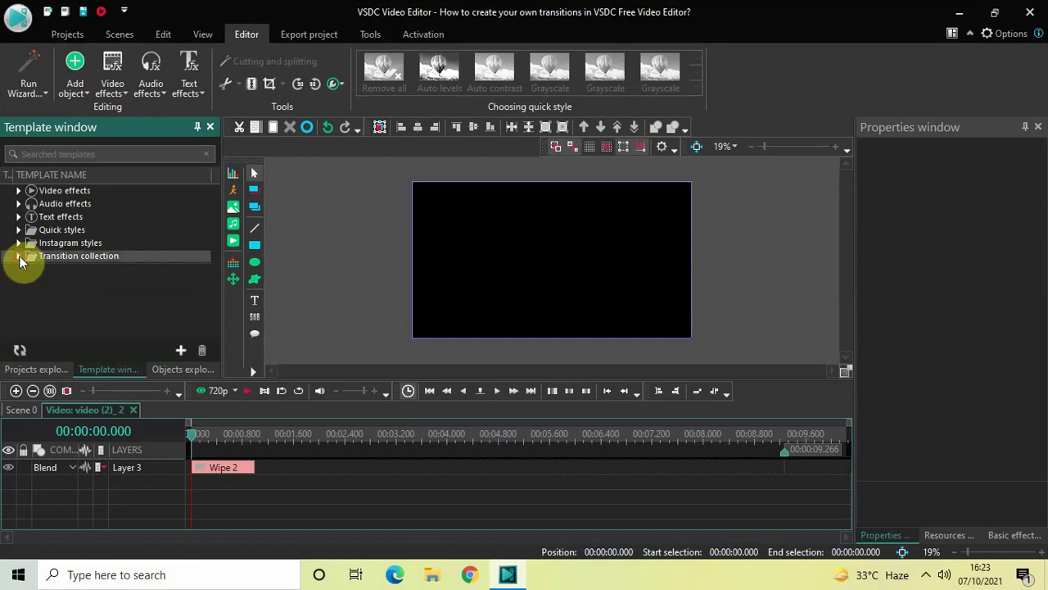
# - Return to the main scene and show the Projects explorer, reduced in both height and width
pyautogui.click(23, 411)
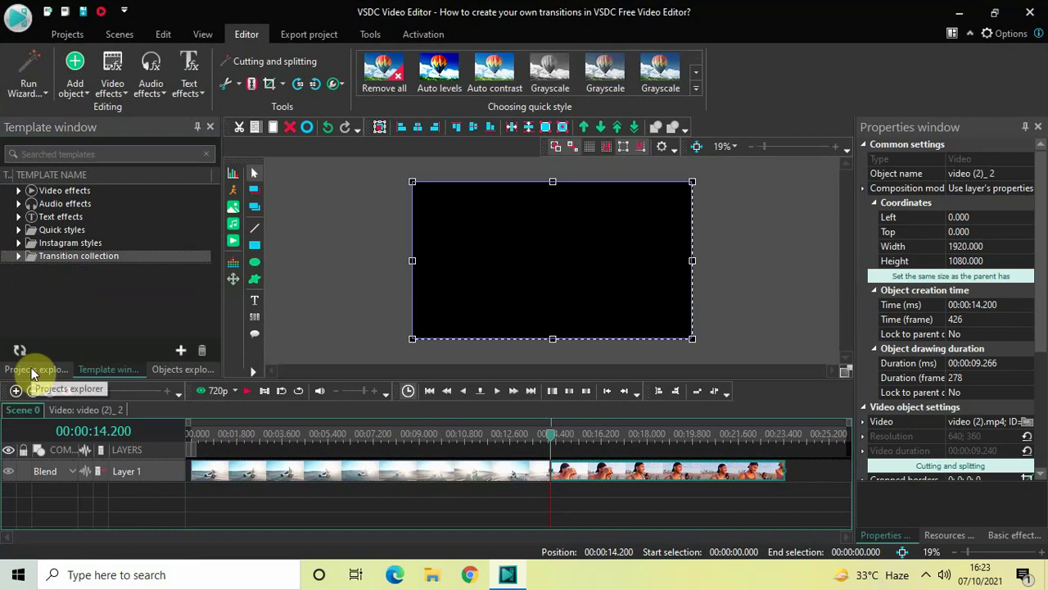
pyautogui.click(34, 370)
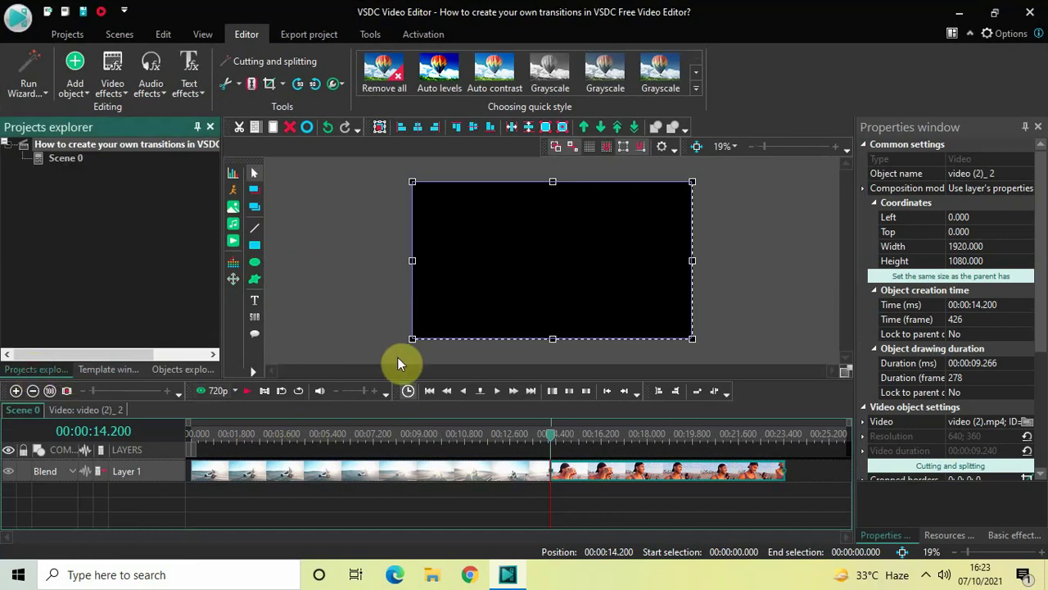
pyautogui.moveTo(439, 378); pyautogui.dragTo(435, 335)
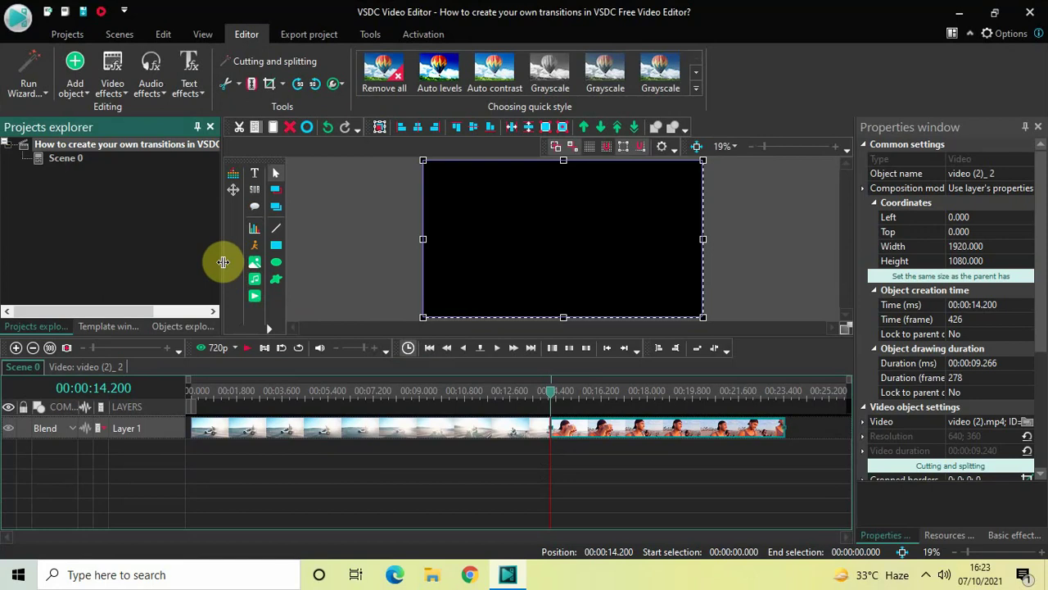
pyautogui.moveTo(219, 263); pyautogui.dragTo(137, 268)
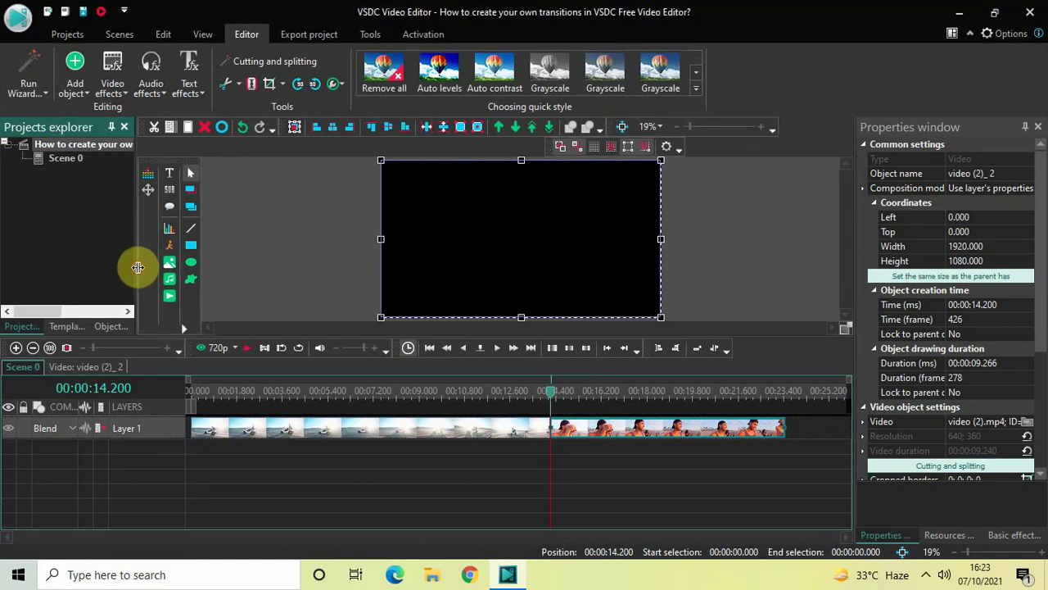
# - Close the current project without saving its changes
pyautogui.click(67, 34)
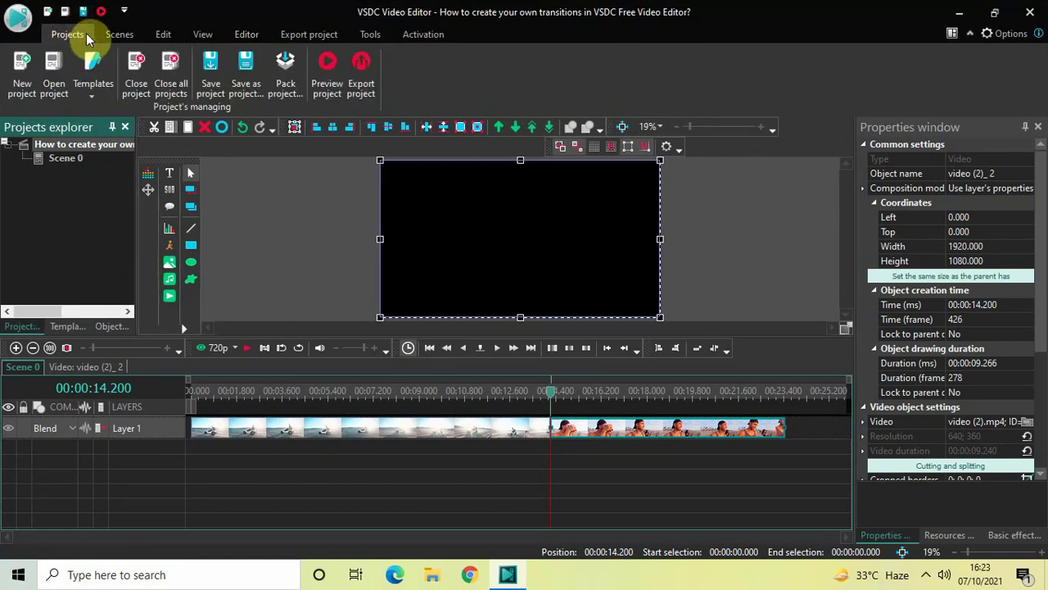
pyautogui.click(135, 82)
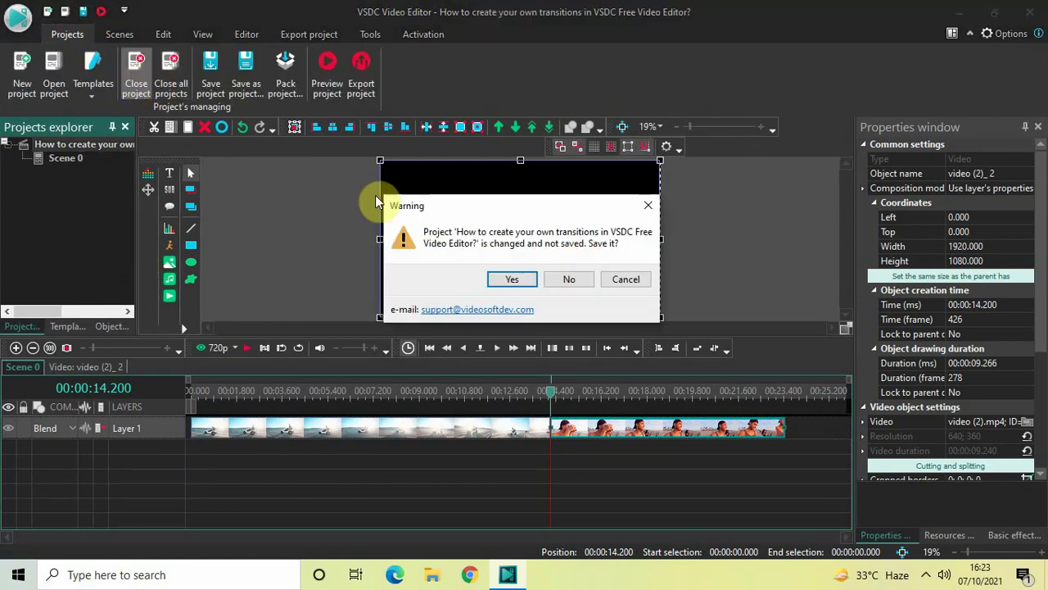
pyautogui.click(571, 279)
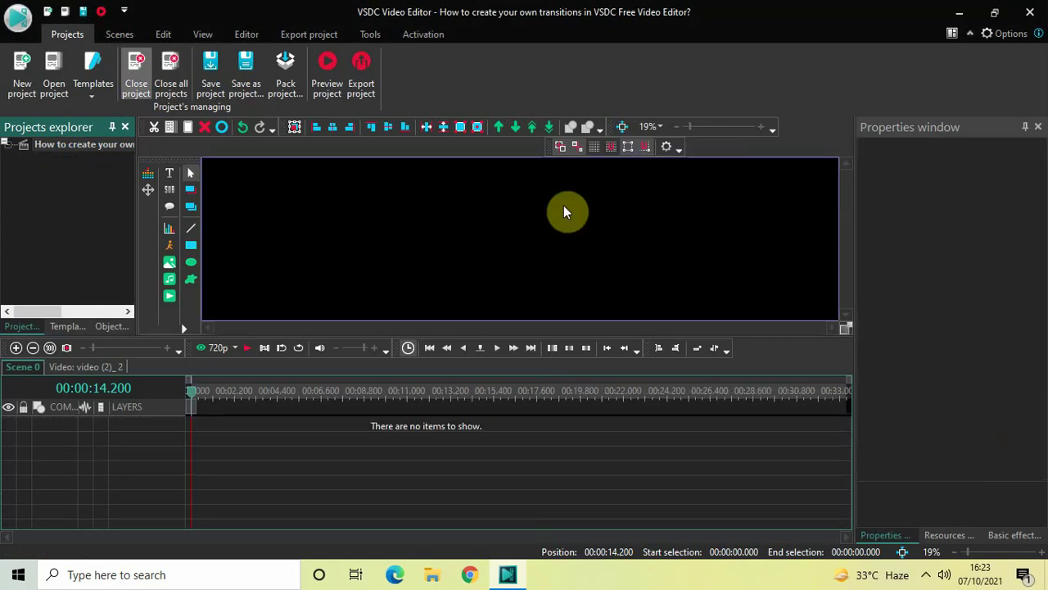
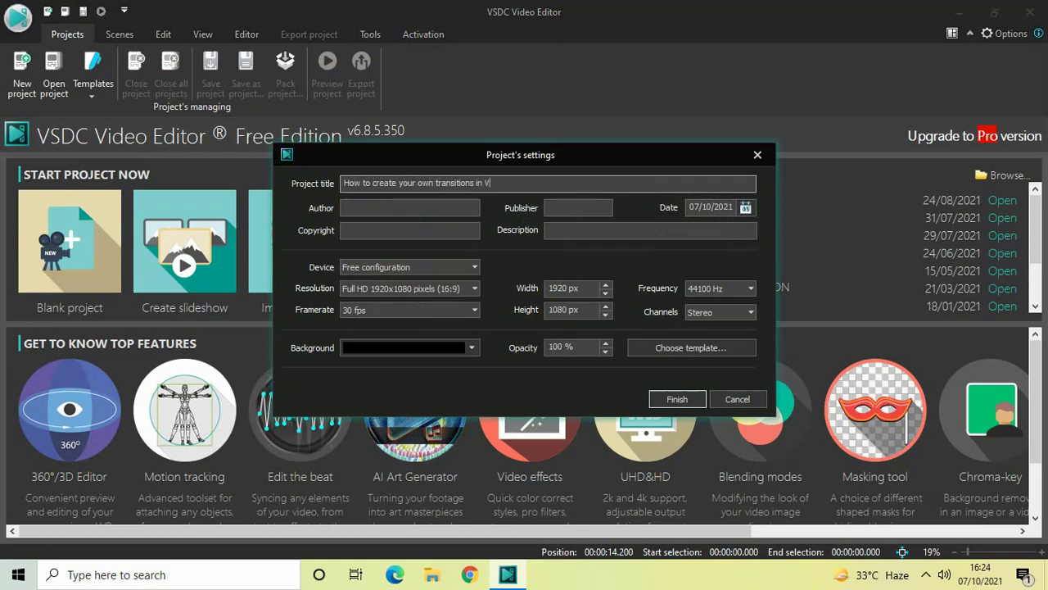
# - Create a new project titled "How to create your own transitions in VSDC?"
pyautogui.write('?')
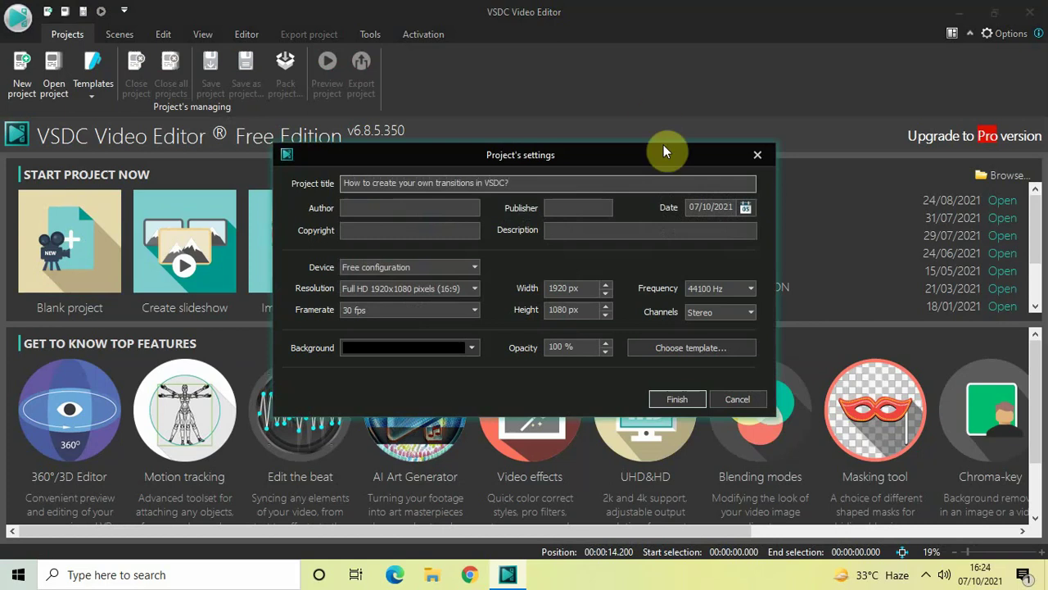
pyautogui.click(671, 398)
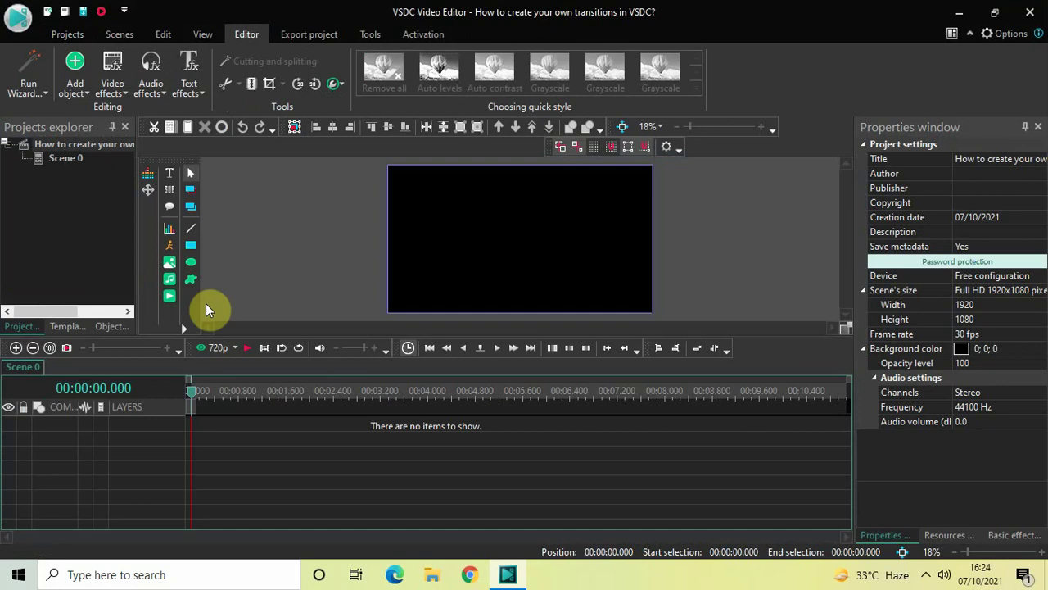
# - Import Car Demo.mp4 from the Downloads folder into the empty scene, keeping the default position settings
pyautogui.click(372, 296)
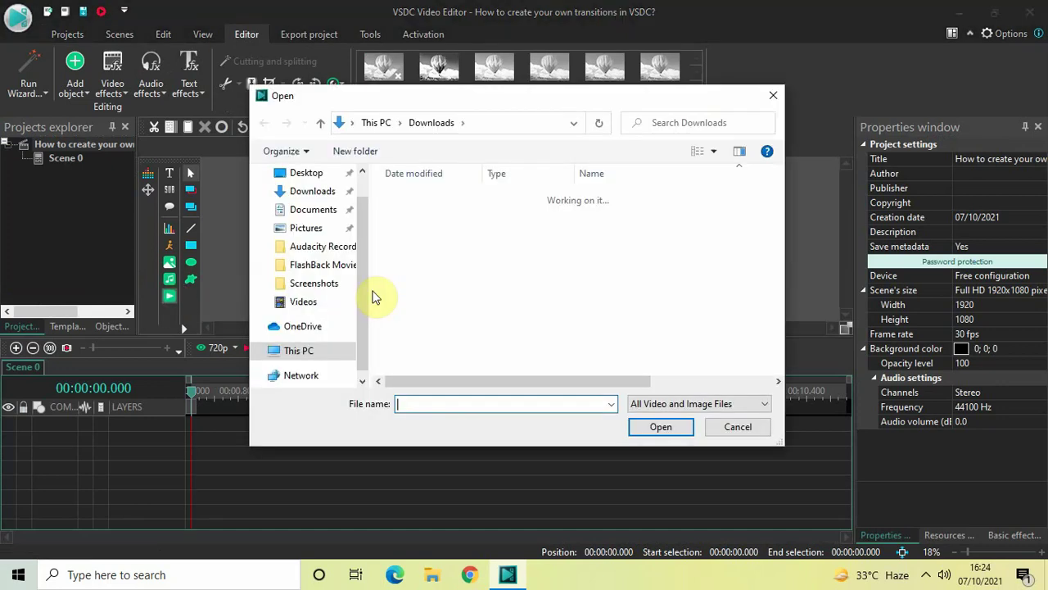
pyautogui.write('car')
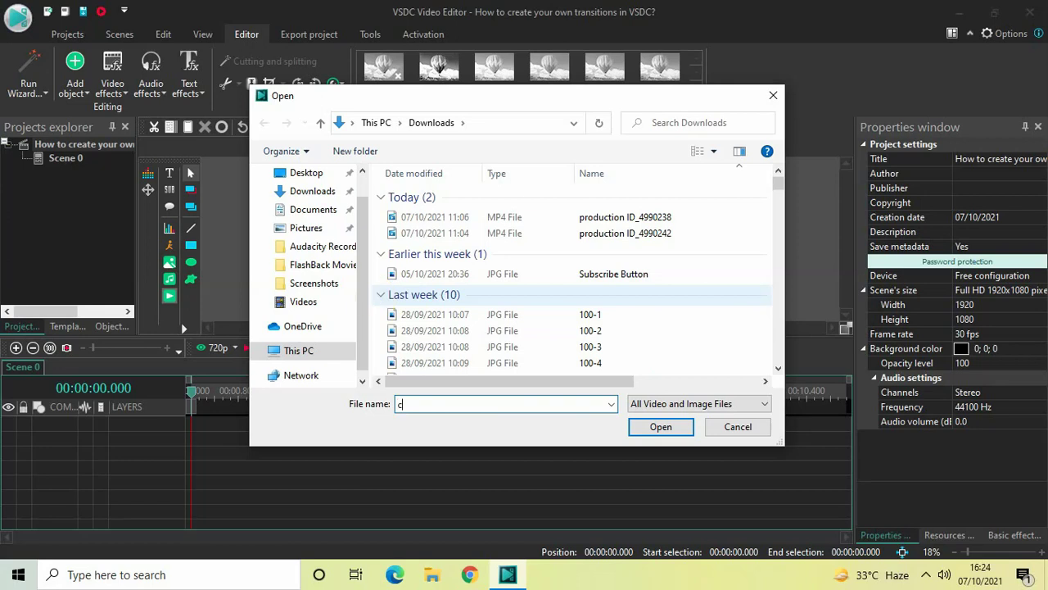
pyautogui.press('Down')
pyautogui.press('Down')
pyautogui.press('Down')
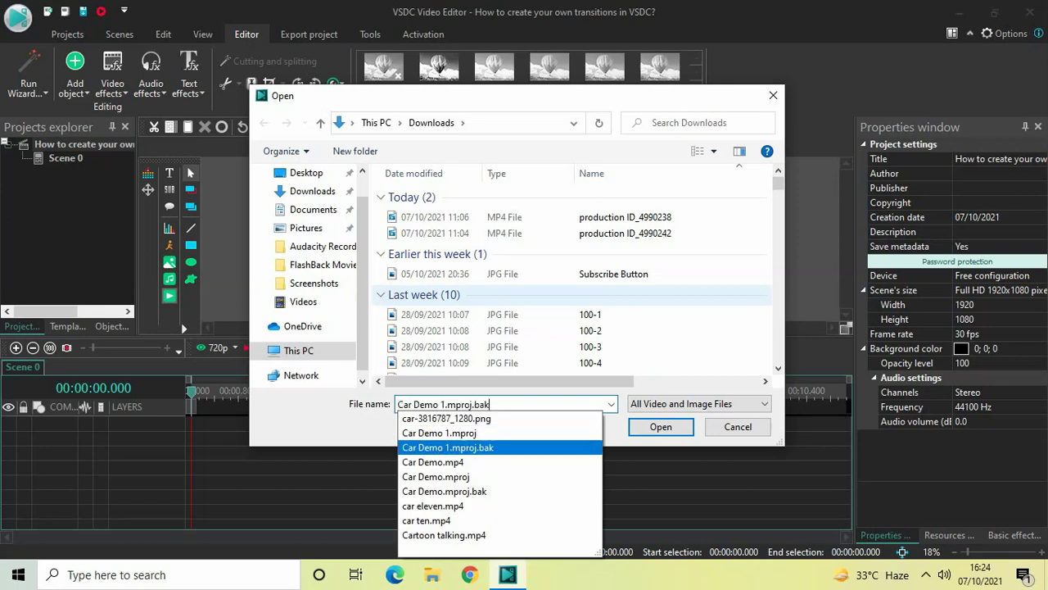
pyautogui.press('Down')
pyautogui.press('Return')
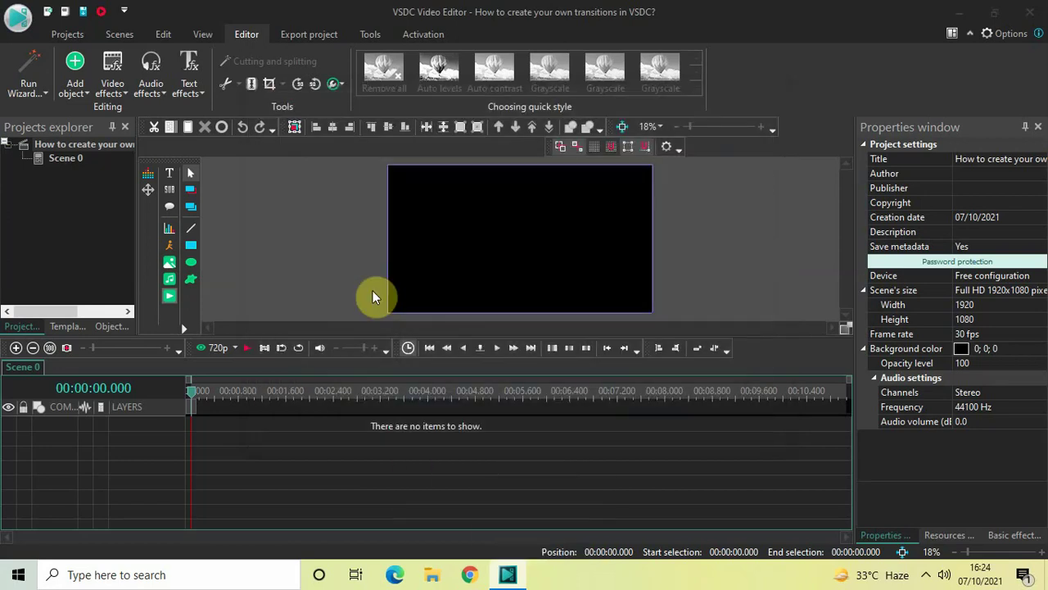
pyautogui.press('Return')
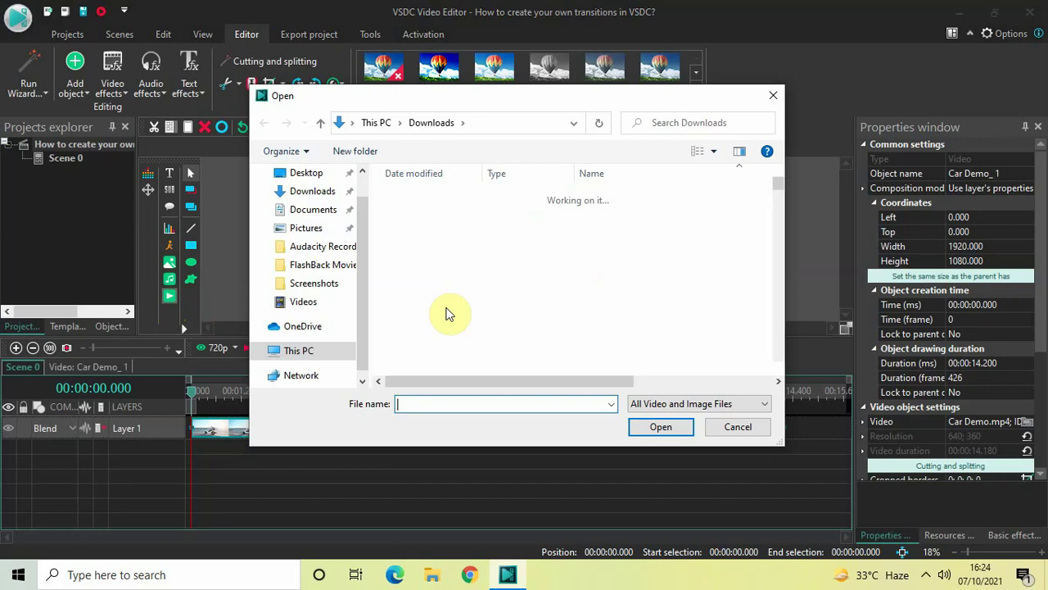
# - Import video (2).mp4 from the Downloads folder right after the Car Demo clip on the same layer, keeping the default position settings
pyautogui.write('video')
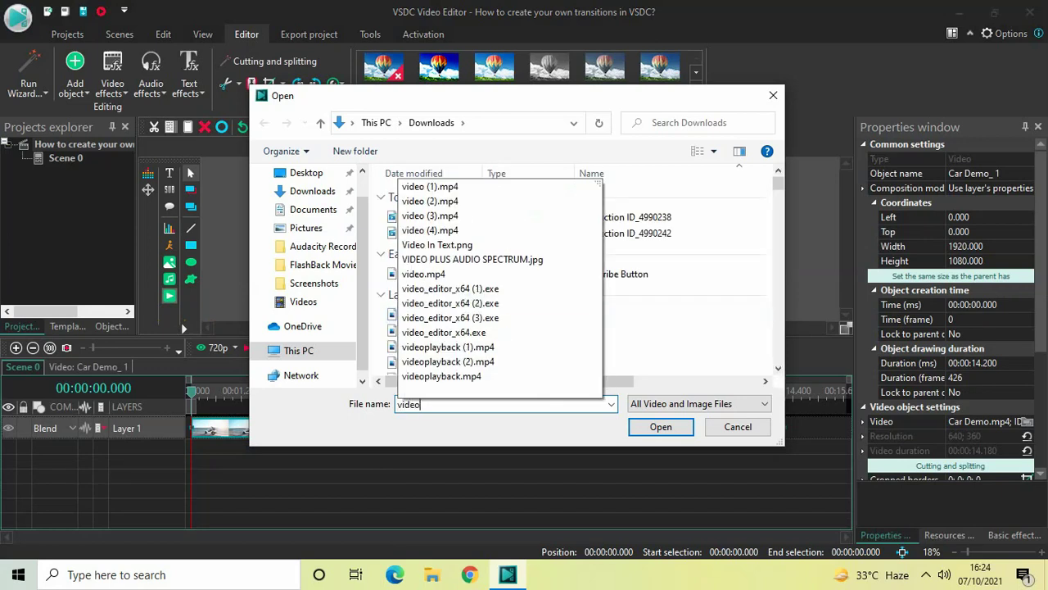
pyautogui.press('Down')
pyautogui.press('Down')
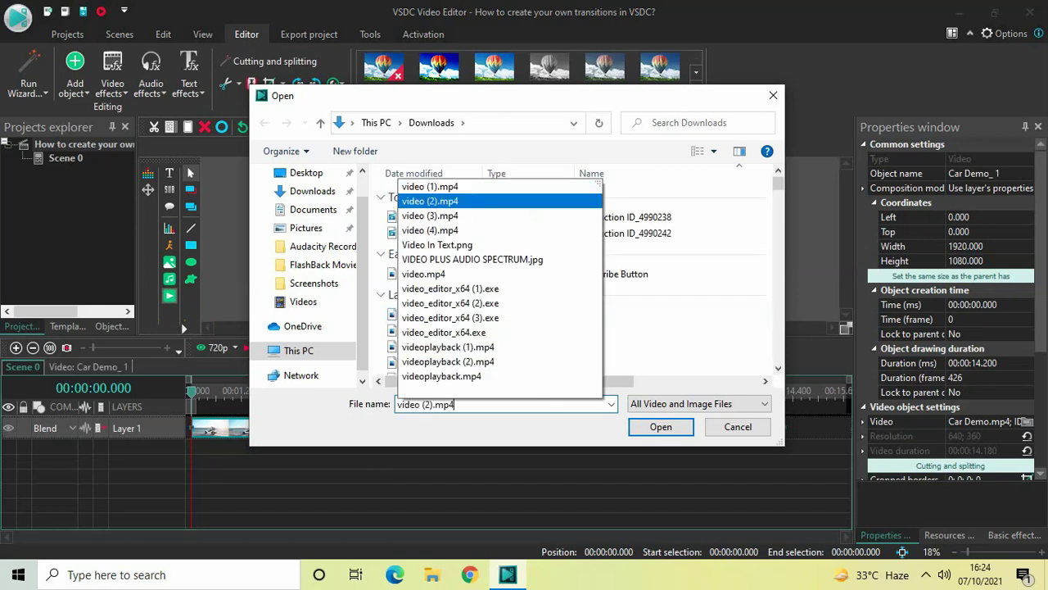
pyautogui.press('Return')
pyautogui.press('Return')
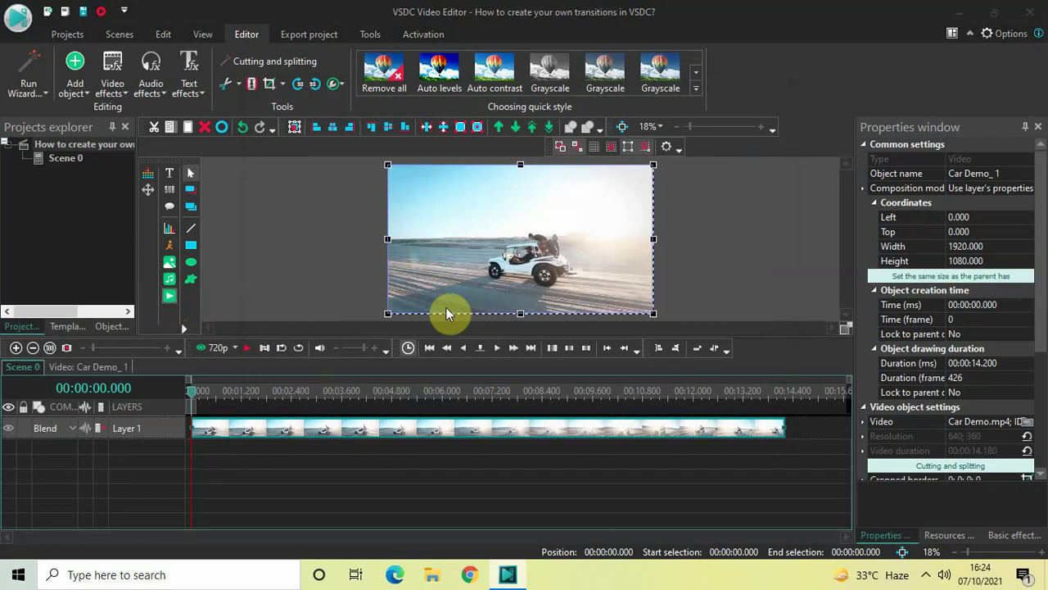
pyautogui.press('Return')
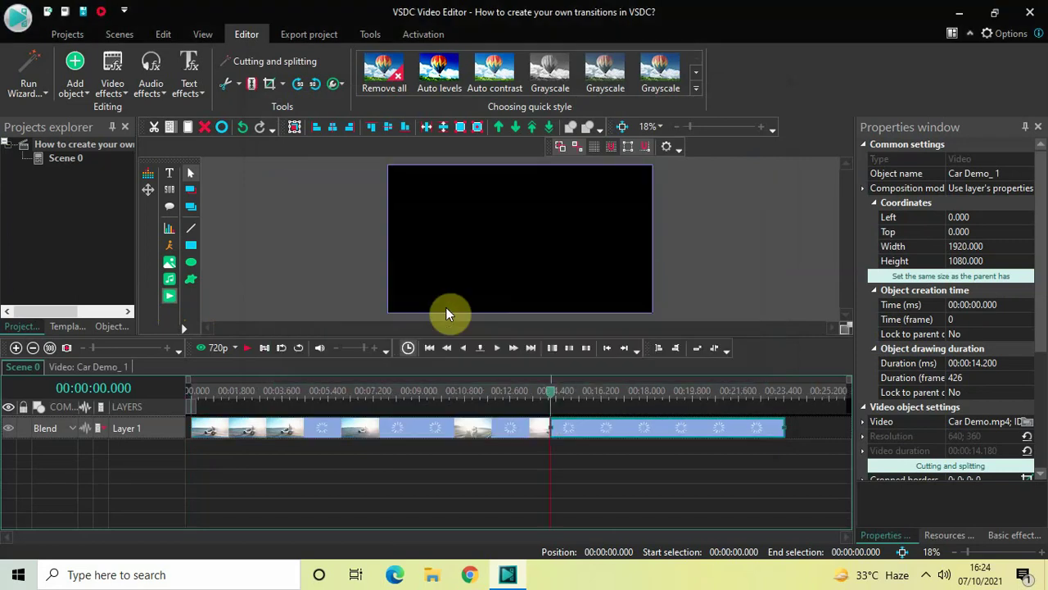
pyautogui.click(415, 485)
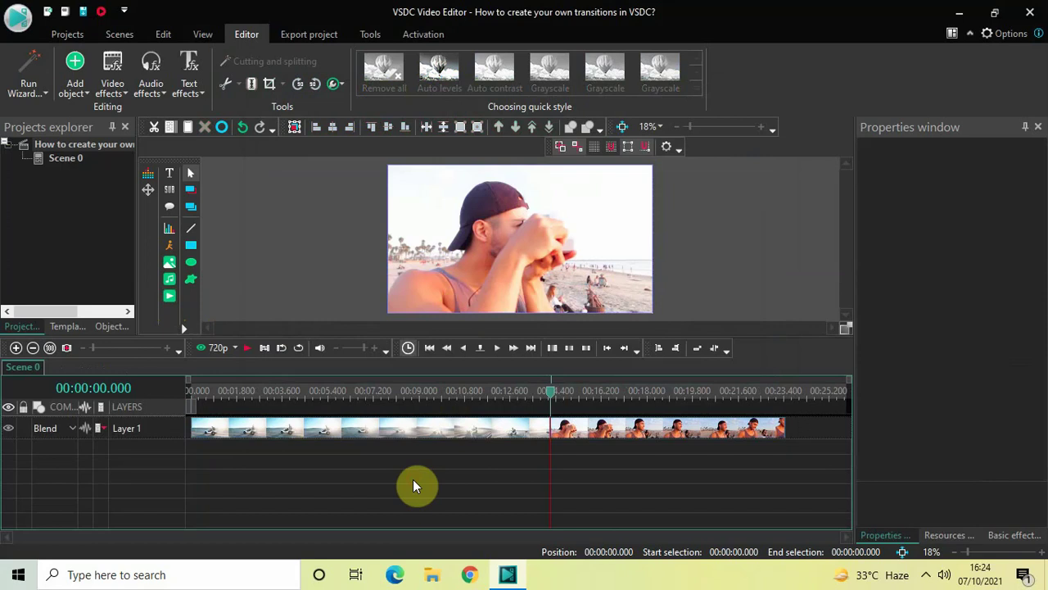
pyautogui.click(112, 88)
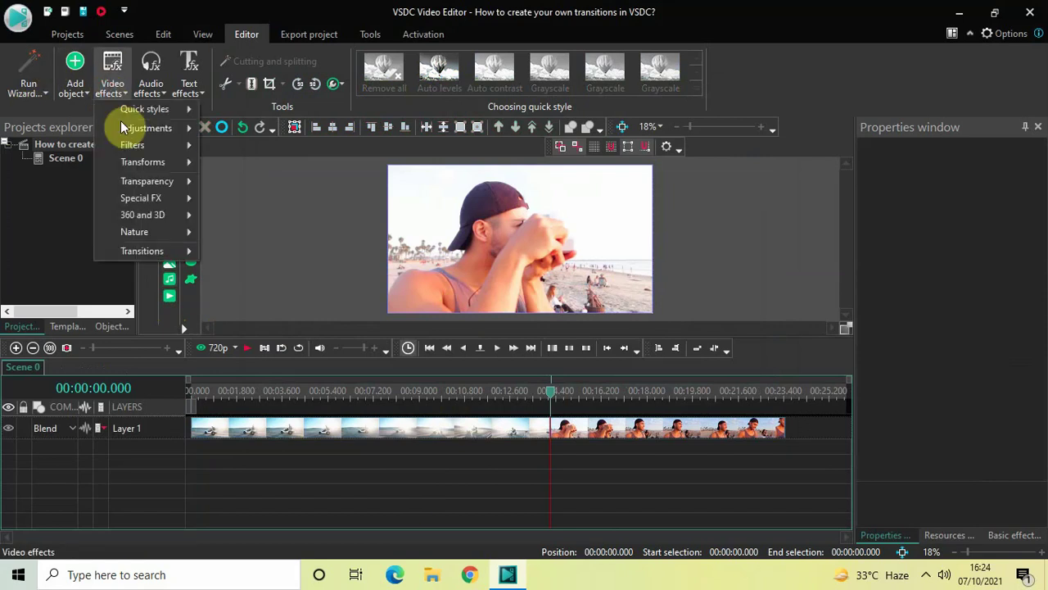
pyautogui.moveTo(164, 253)
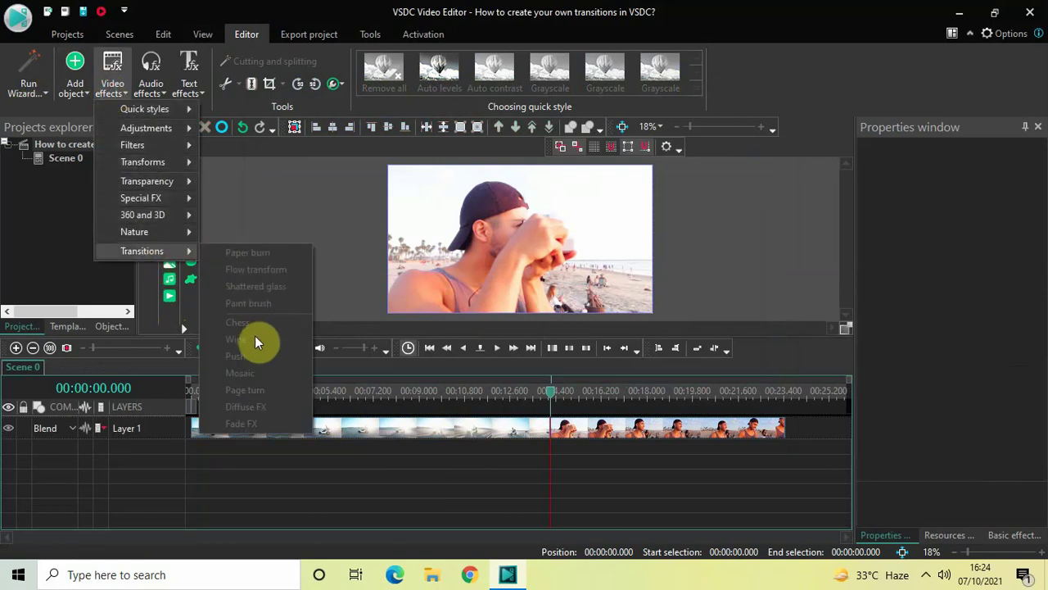
pyautogui.click(328, 489)
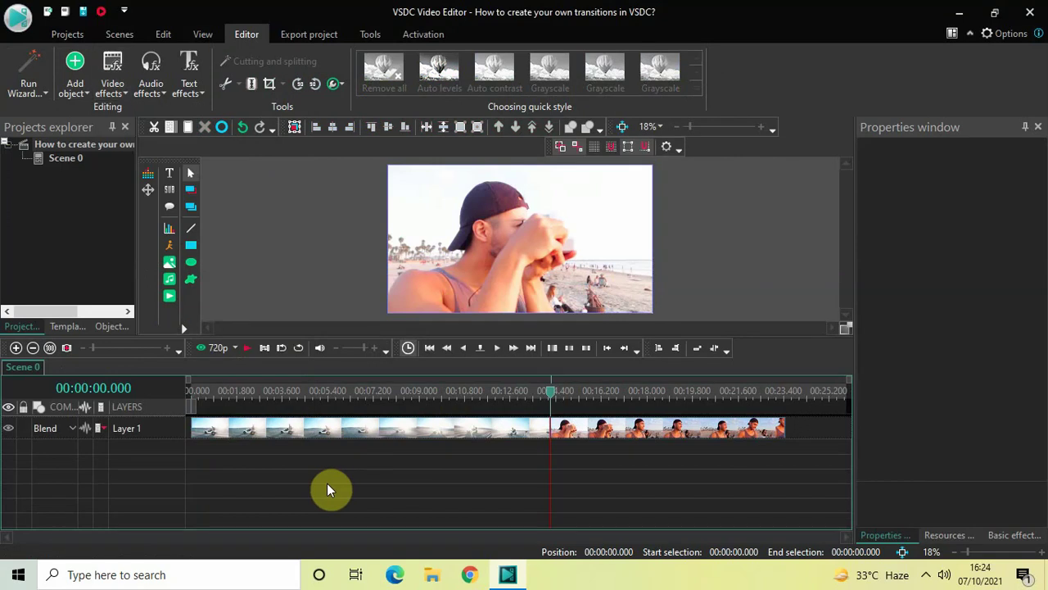
# - Open the Car Demo clip's own timeline and show the Template window, enlarged in both width and height
pyautogui.doubleClick(376, 440)
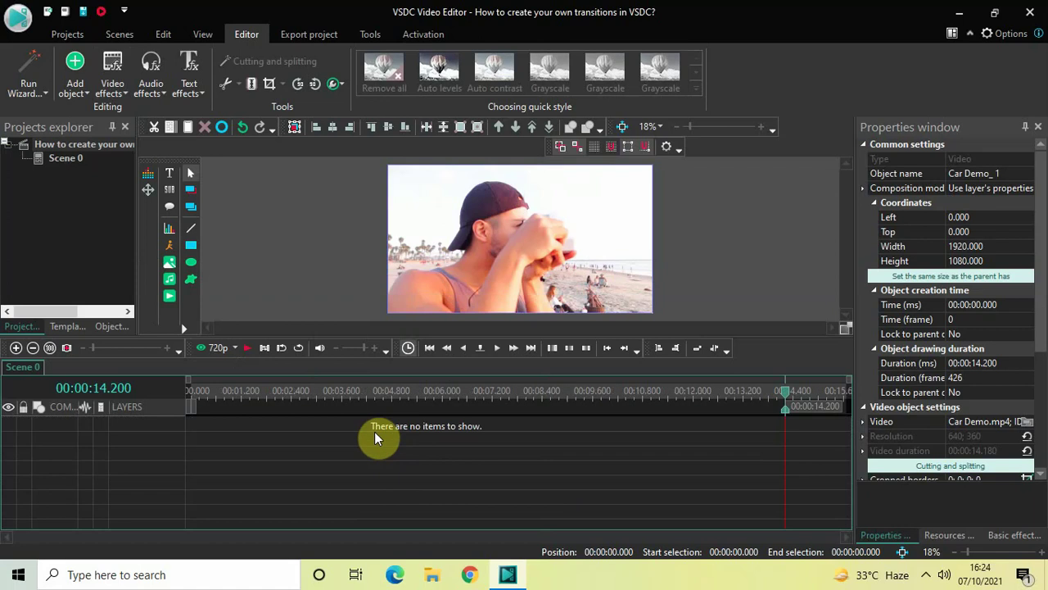
pyautogui.click(65, 327)
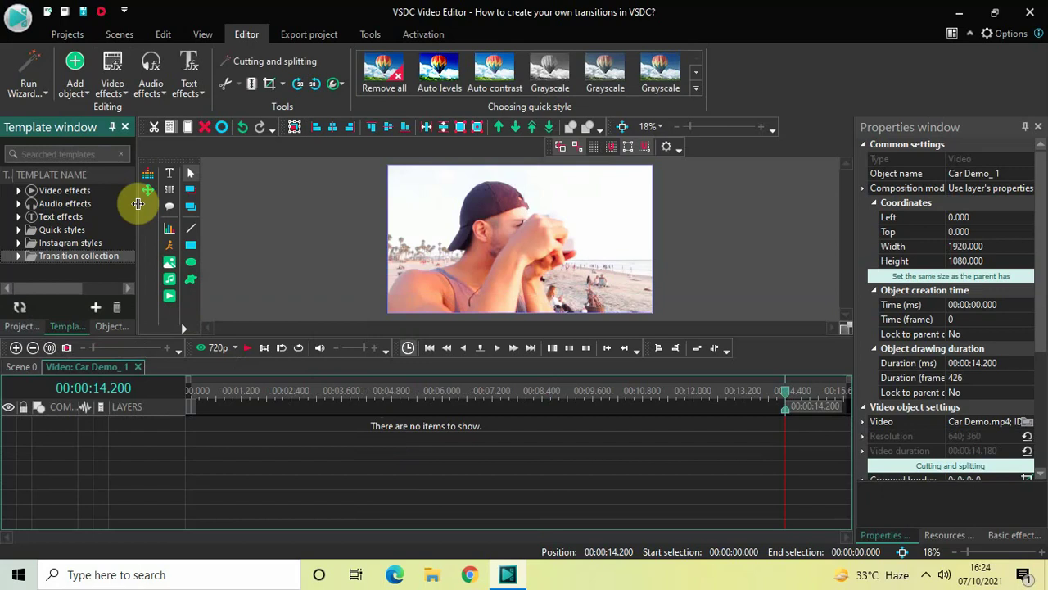
pyautogui.moveTo(138, 203); pyautogui.dragTo(194, 204)
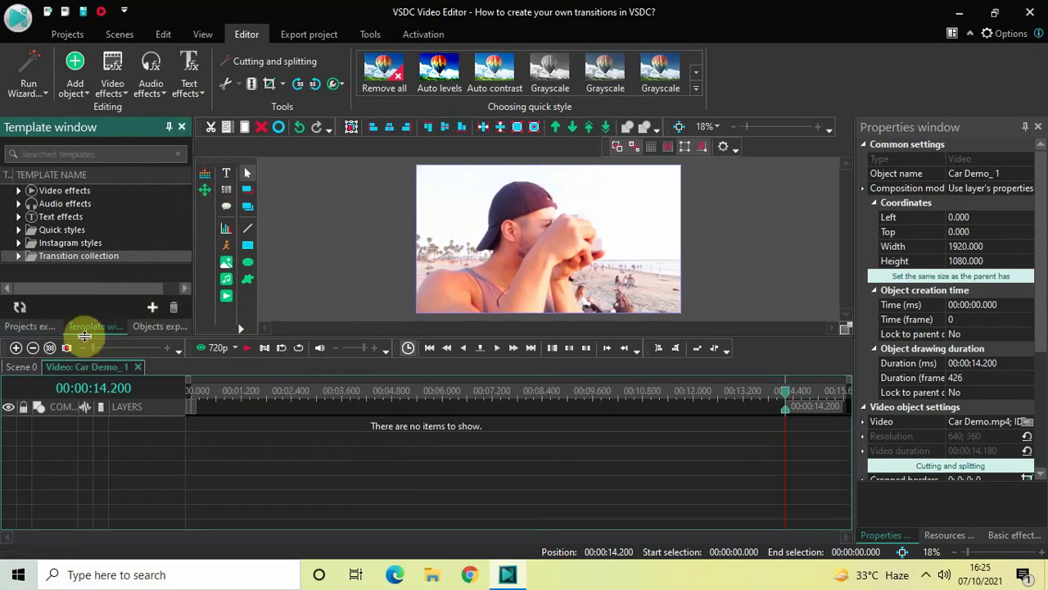
pyautogui.moveTo(84, 336); pyautogui.dragTo(86, 381)
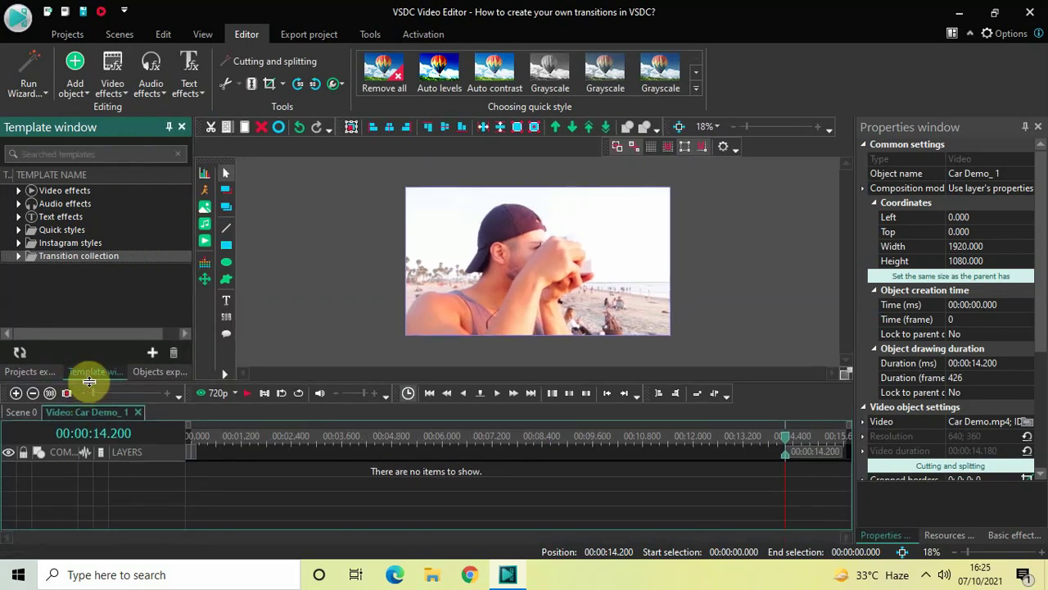
# - Apply the Blink In template from the Transition collection at the end of the Car Demo clip
pyautogui.click(22, 256)
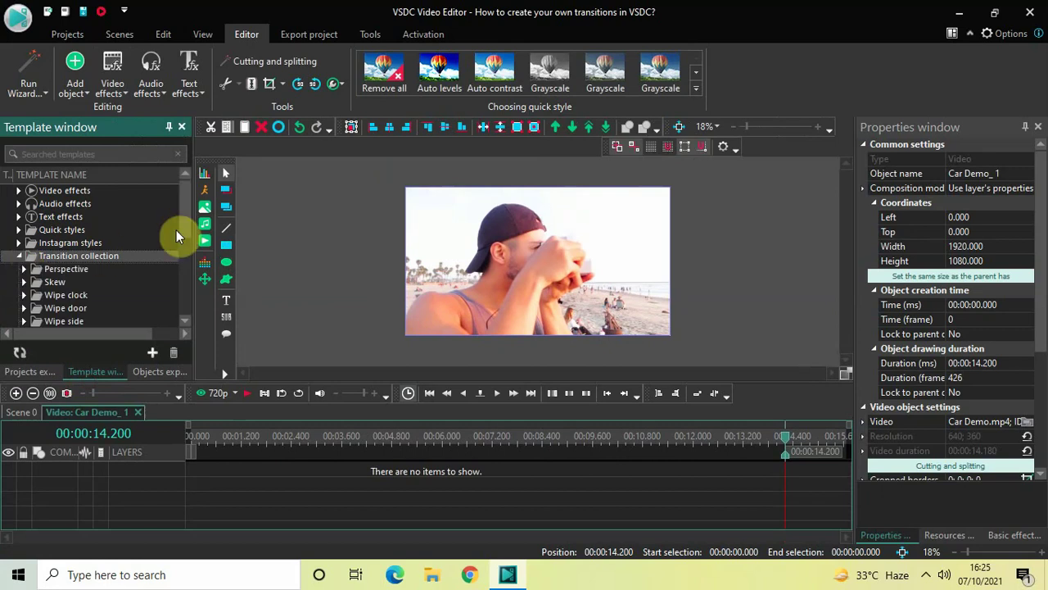
pyautogui.moveTo(183, 216); pyautogui.dragTo(190, 317)
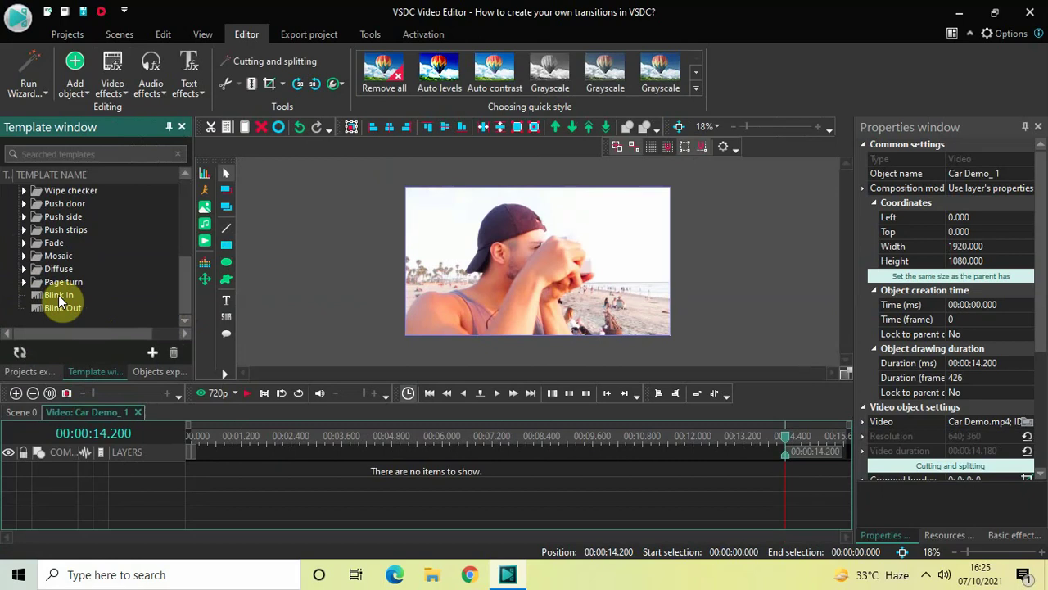
pyautogui.moveTo(58, 294); pyautogui.dragTo(699, 465)
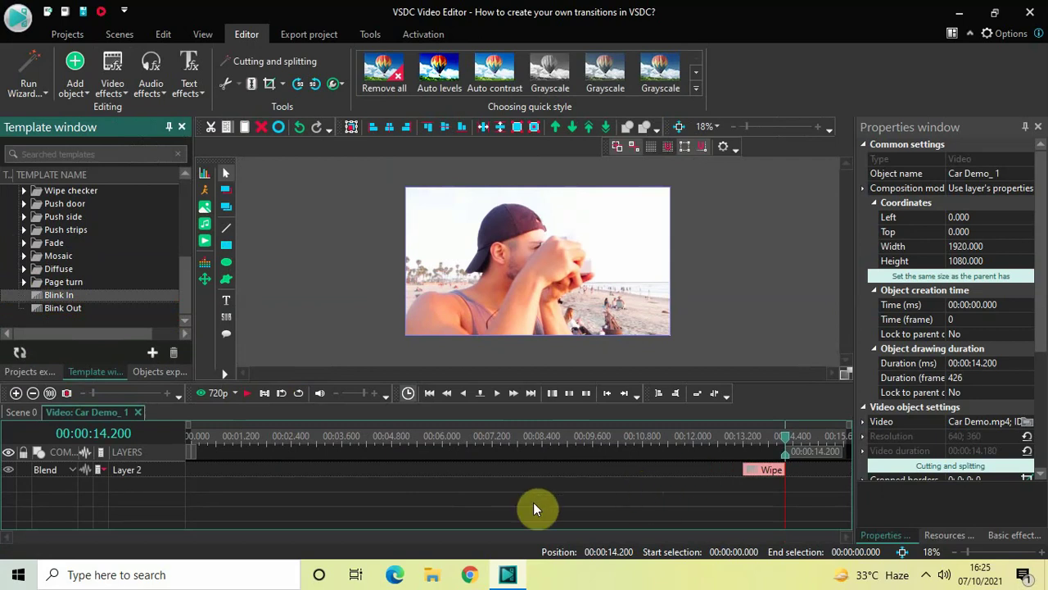
# - Apply the Blink Out template at the start of the video (2) clip, inside that clip's own timeline
pyautogui.click(22, 412)
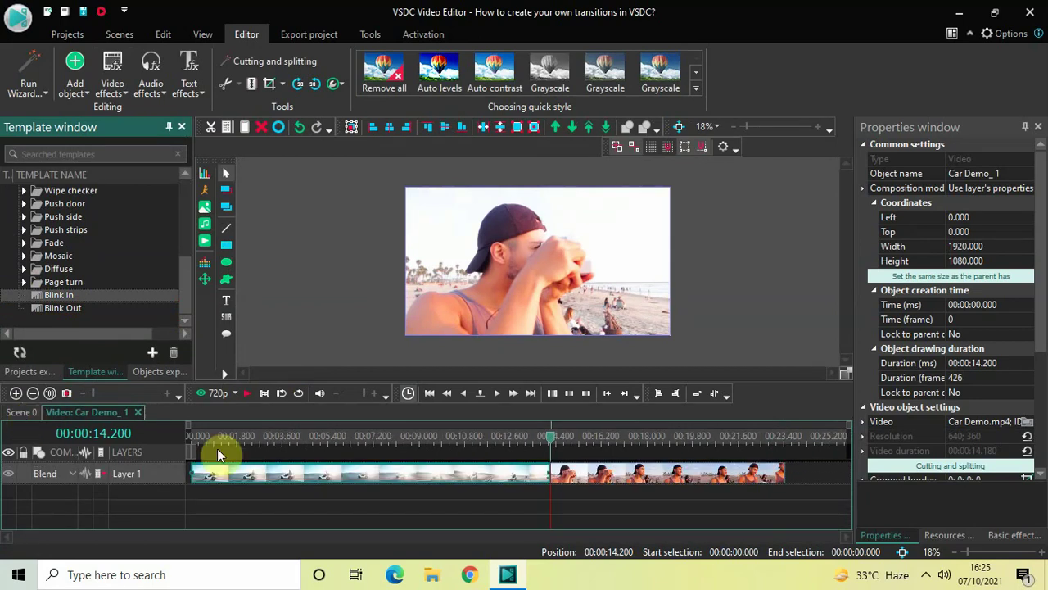
pyautogui.click(219, 454)
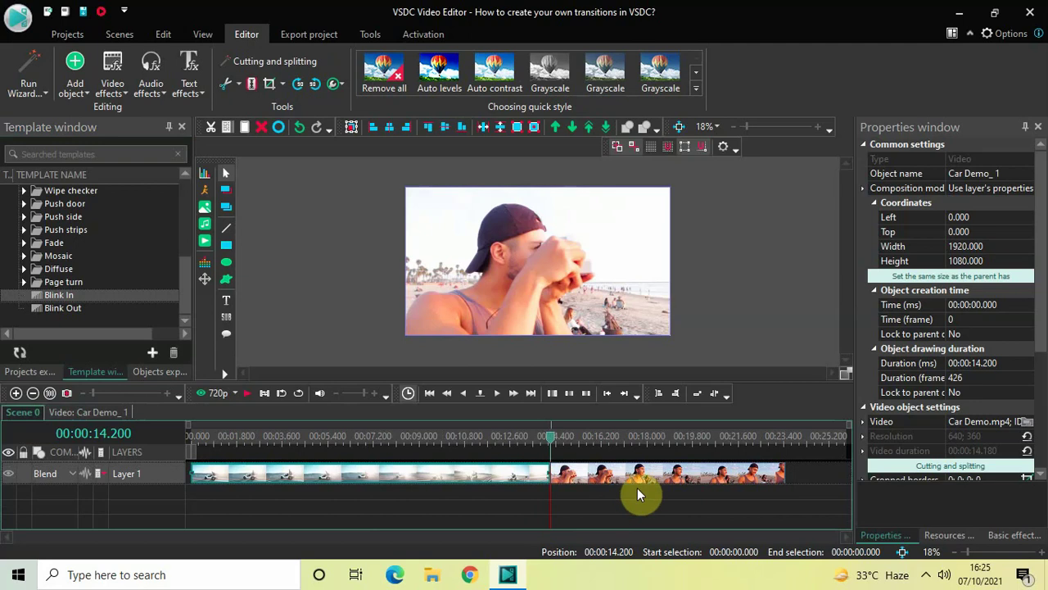
pyautogui.doubleClick(663, 474)
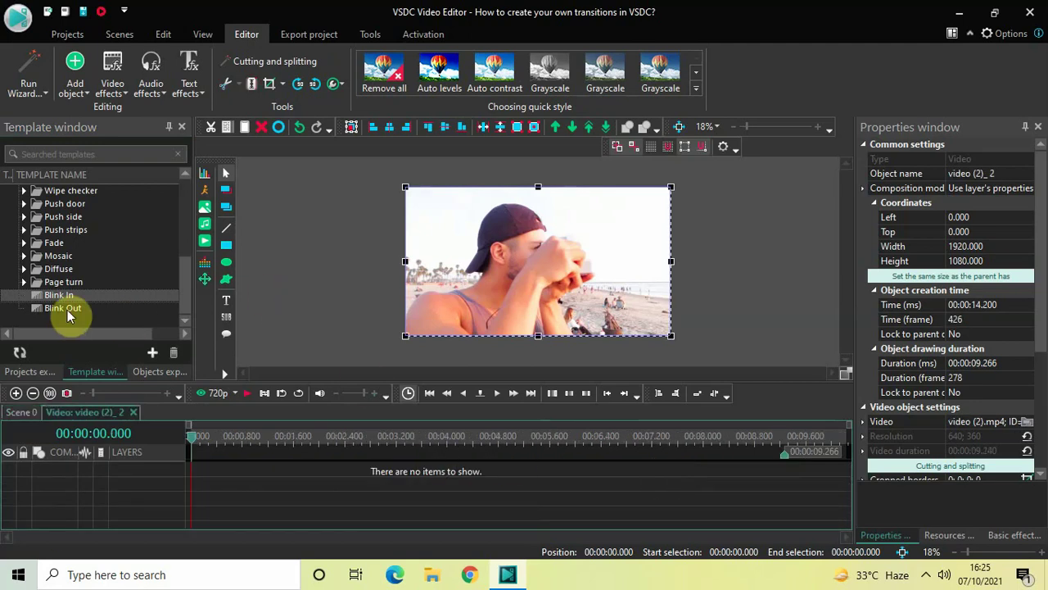
pyautogui.moveTo(68, 316); pyautogui.dragTo(231, 481)
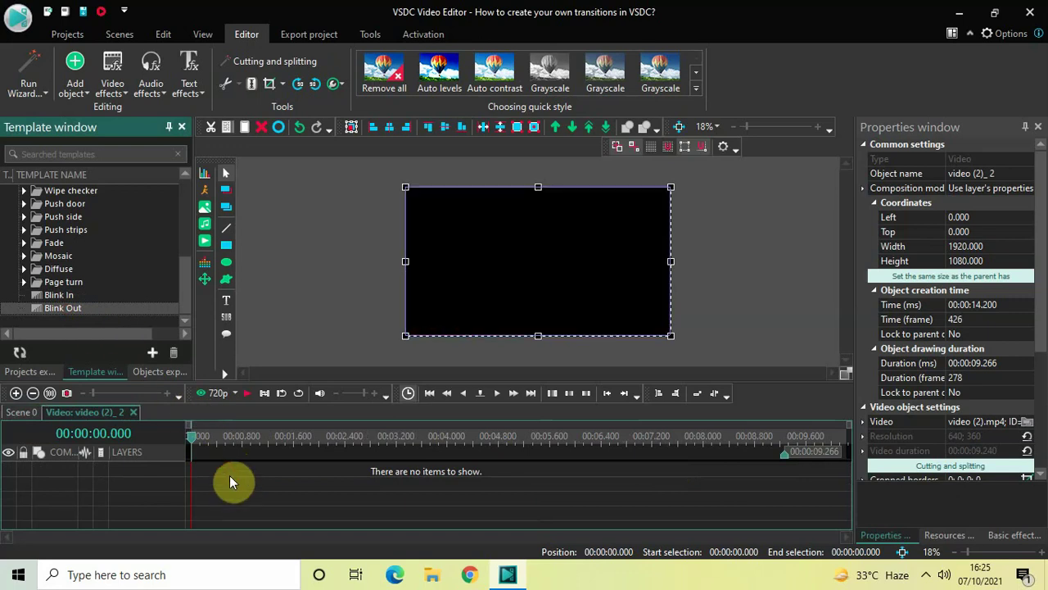
# - Return to the main scene, enlarge the timeline area and play from 00:00:10.633 across the join between the two clips
pyautogui.click(19, 412)
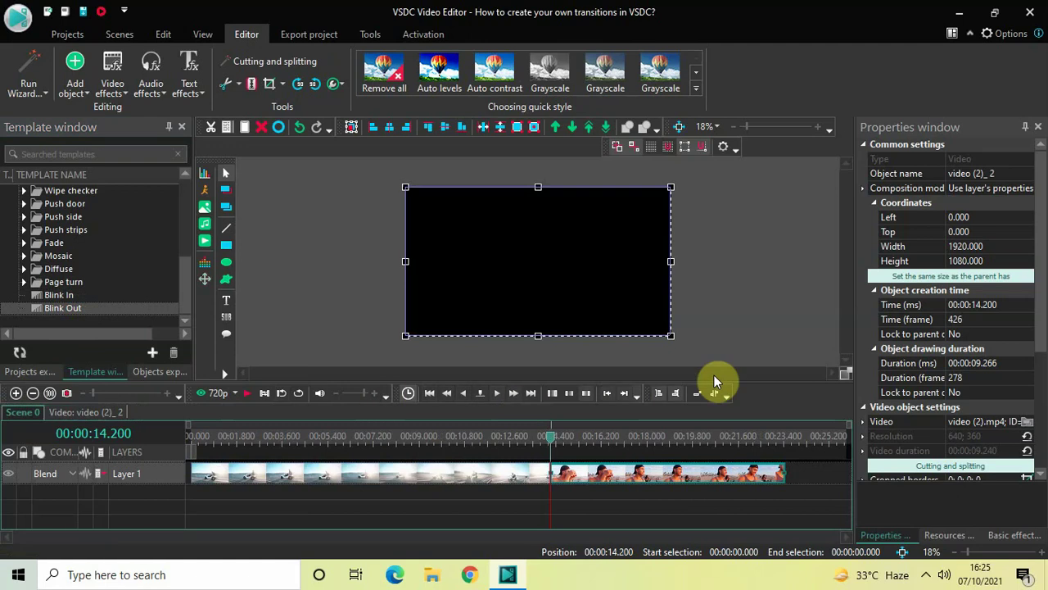
pyautogui.moveTo(750, 381); pyautogui.dragTo(740, 336)
pyautogui.click(462, 390)
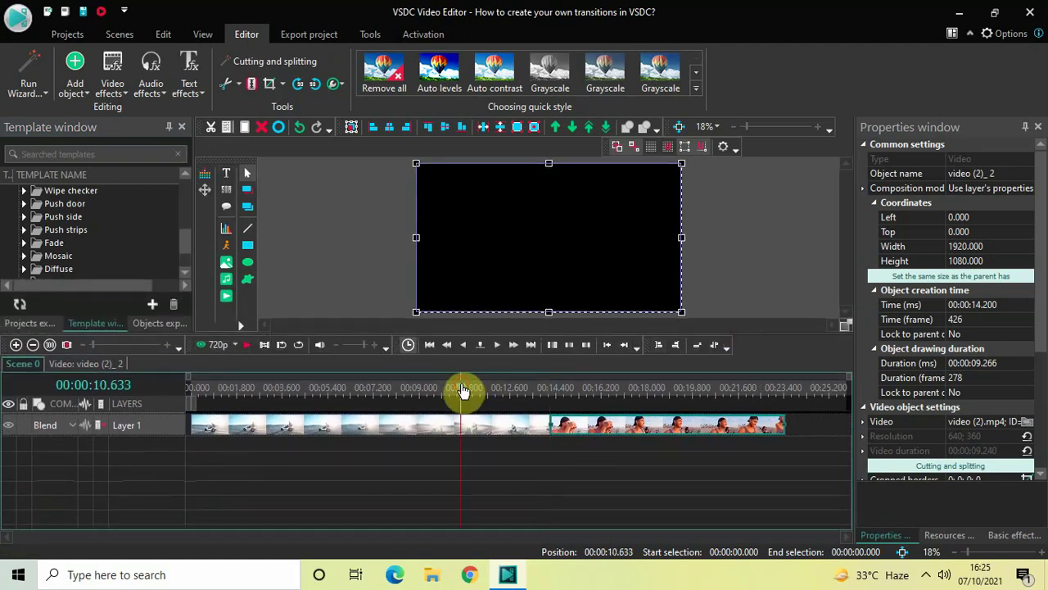
pyautogui.press('space')
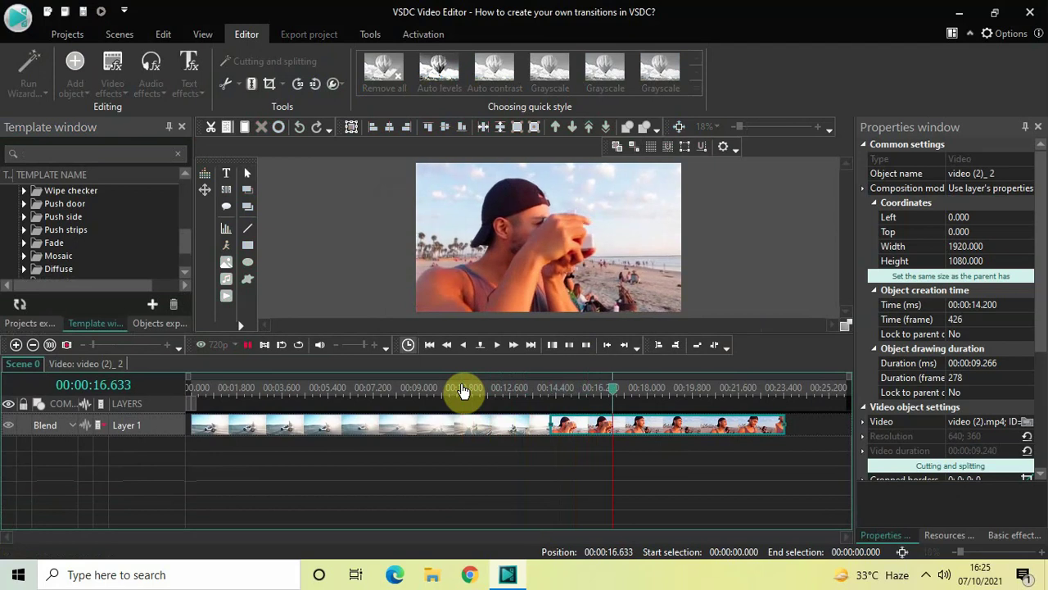
pyautogui.click(463, 391)
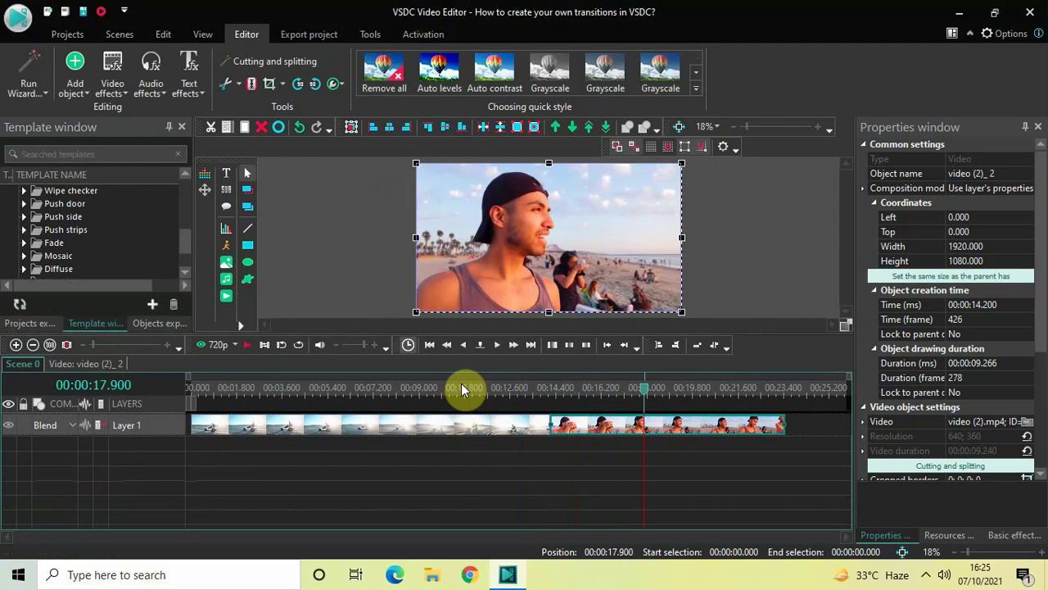
pyautogui.click(105, 84)
pyautogui.moveTo(175, 252)
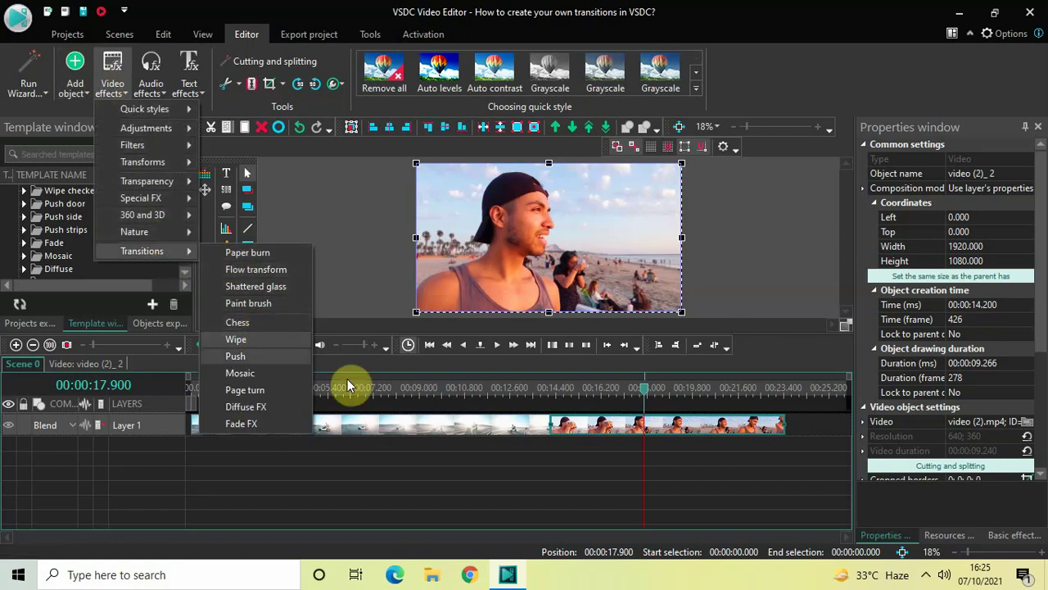
pyautogui.click(396, 502)
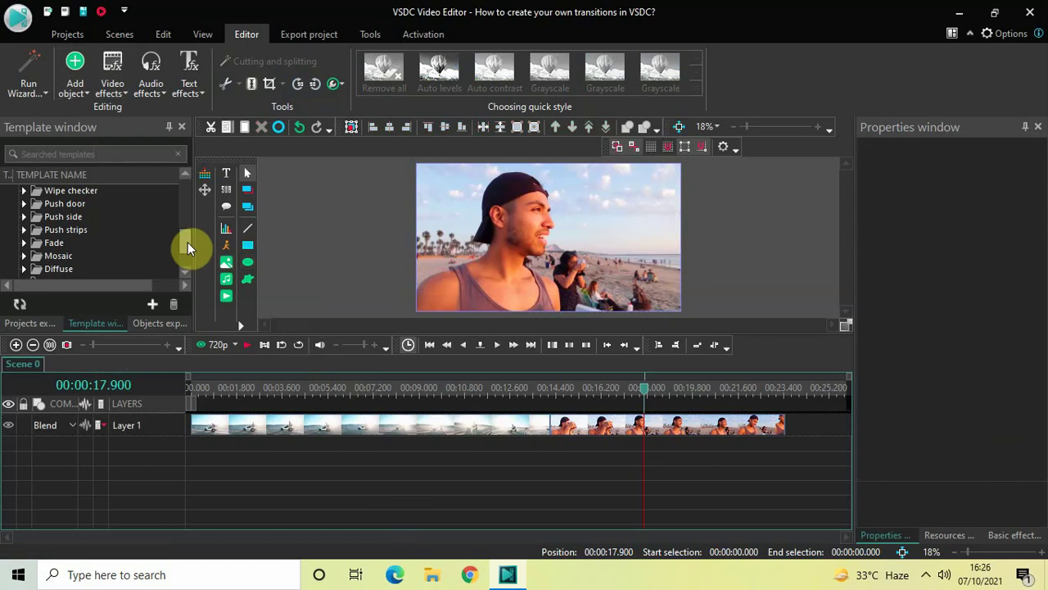
# - Locate the Blink In and Blink Out templates in the Transition collection and collapse the collection
pyautogui.moveTo(188, 242); pyautogui.dragTo(186, 261)
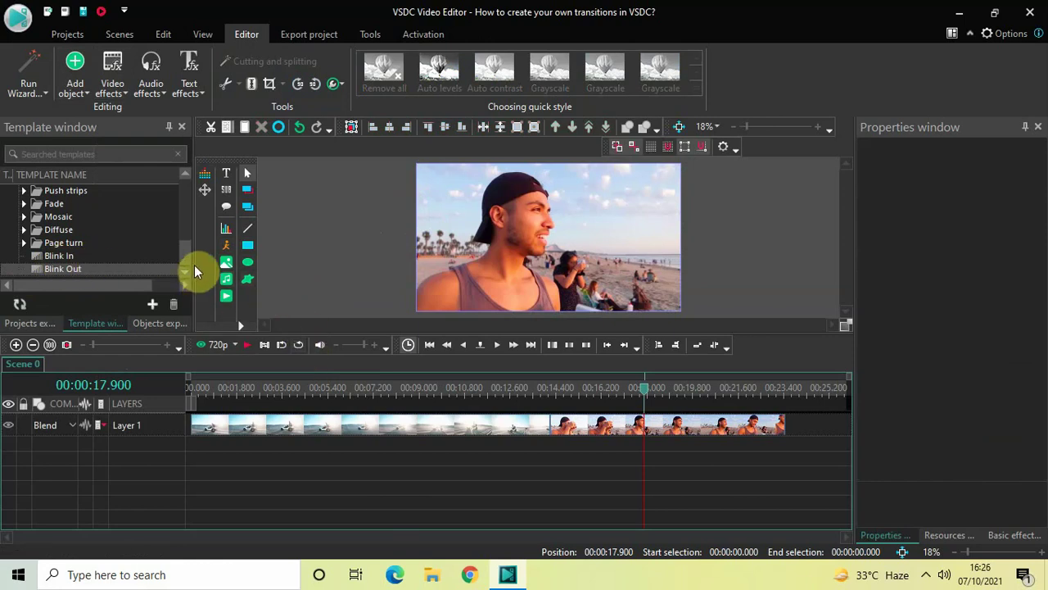
pyautogui.moveTo(189, 256); pyautogui.dragTo(181, 173)
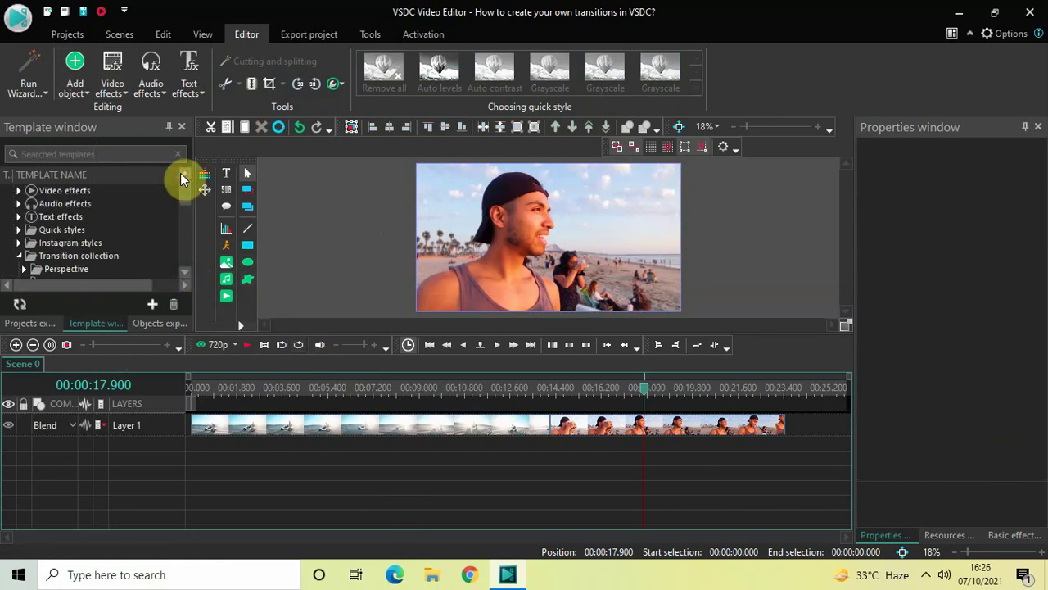
pyautogui.click(20, 257)
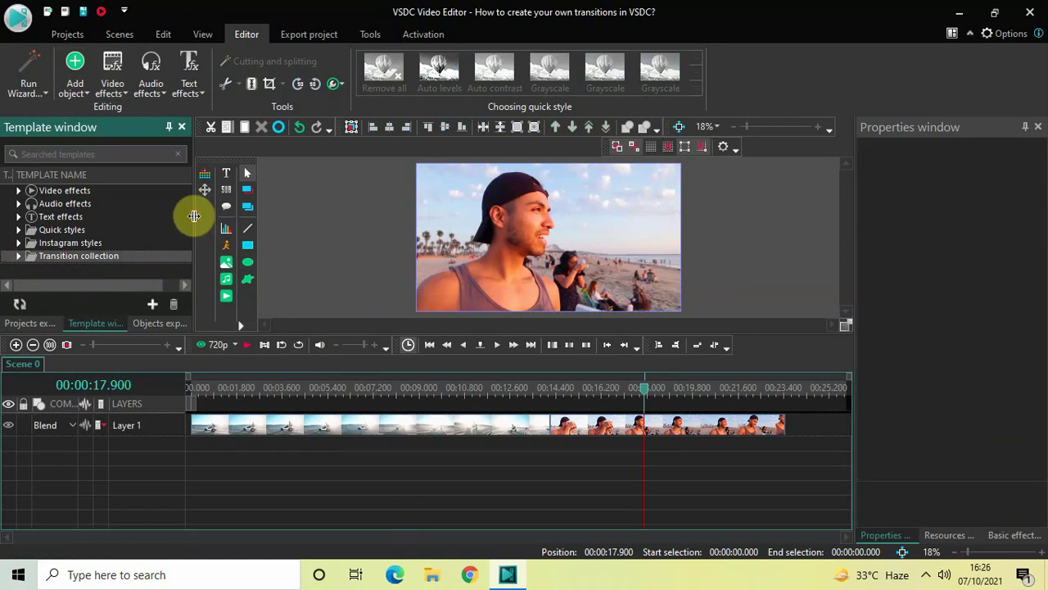
# - Make the docked template area wider and taller and switch it to the Projects explorer
pyautogui.moveTo(194, 216); pyautogui.dragTo(205, 213)
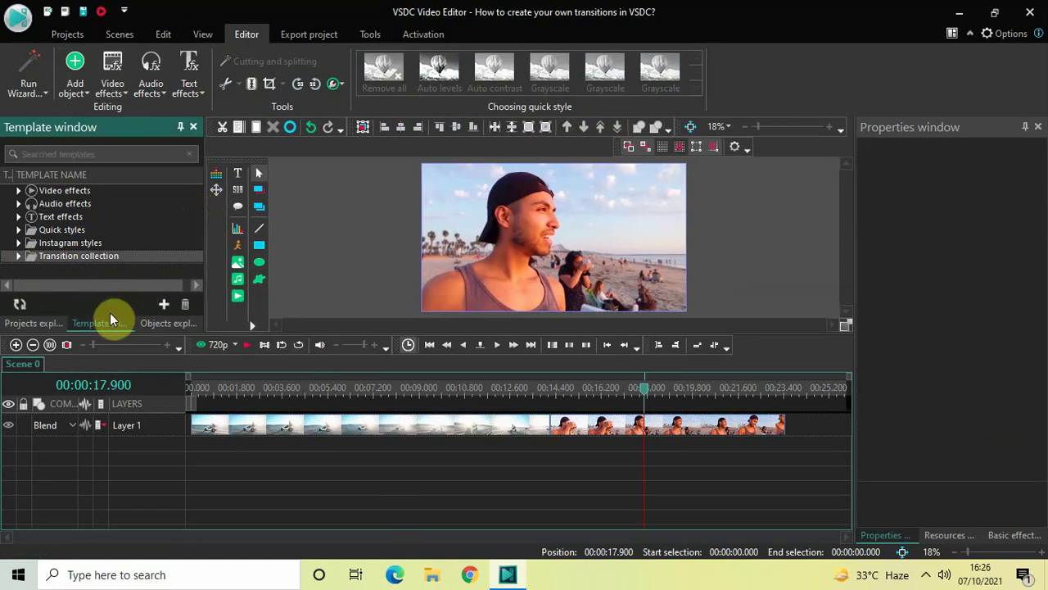
pyautogui.moveTo(163, 331); pyautogui.dragTo(161, 376)
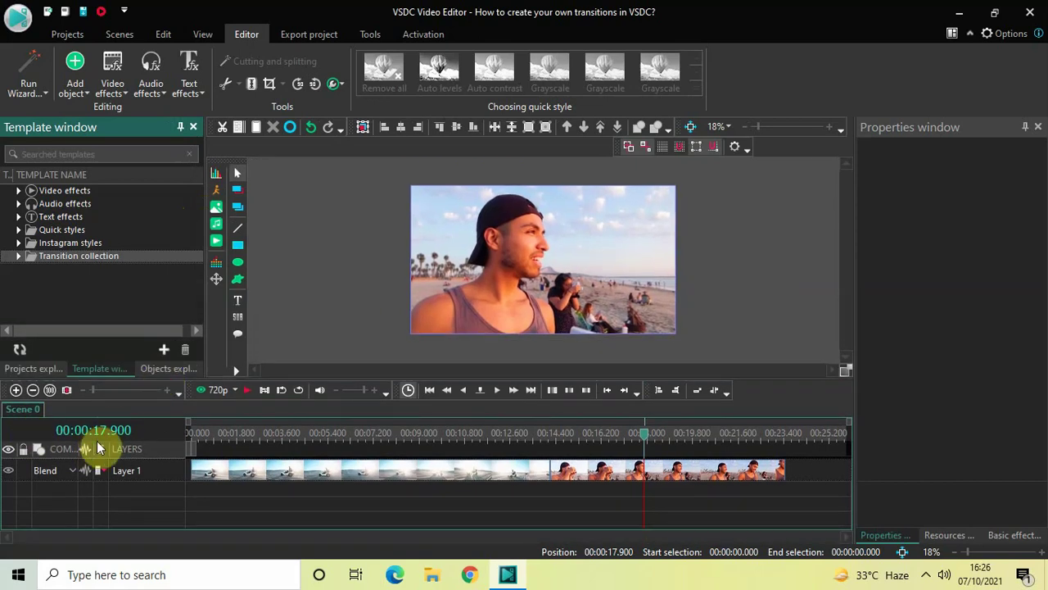
pyautogui.click(20, 368)
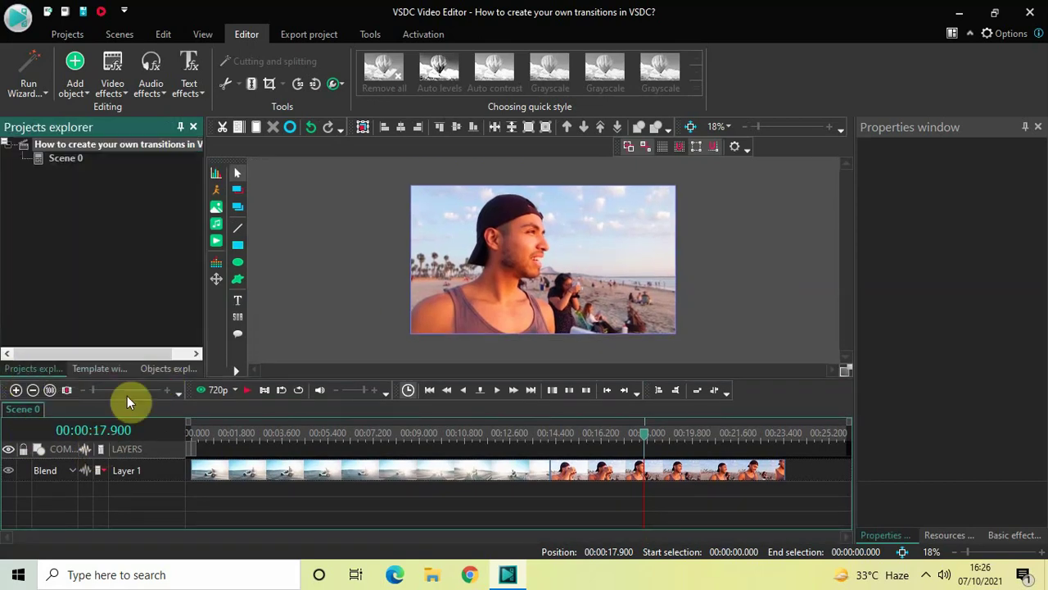